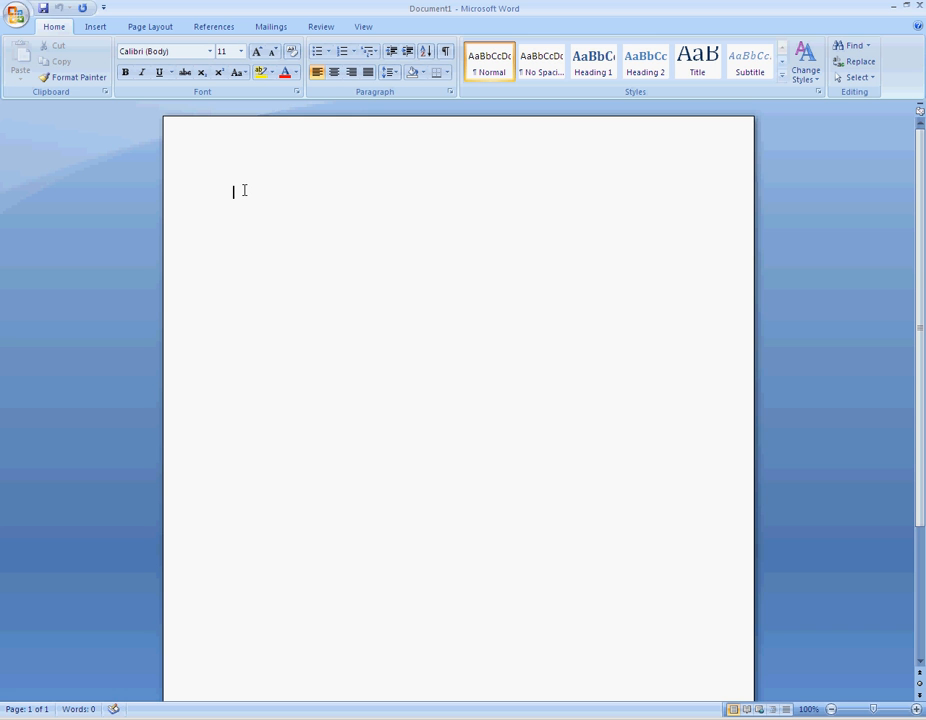
# Write "First paragraph" and "Second paragraph" as two lines separated by an empty line
pyautogui.write('First paragraph')
pyautogui.press('Return')
pyautogui.press('Return')
pyautogui.write('5econd paragraph')
# Insert a Vertical Picture List SmartArt graphic on the empty line between the two paragraphs
pyautogui.doubleClick(245, 213)
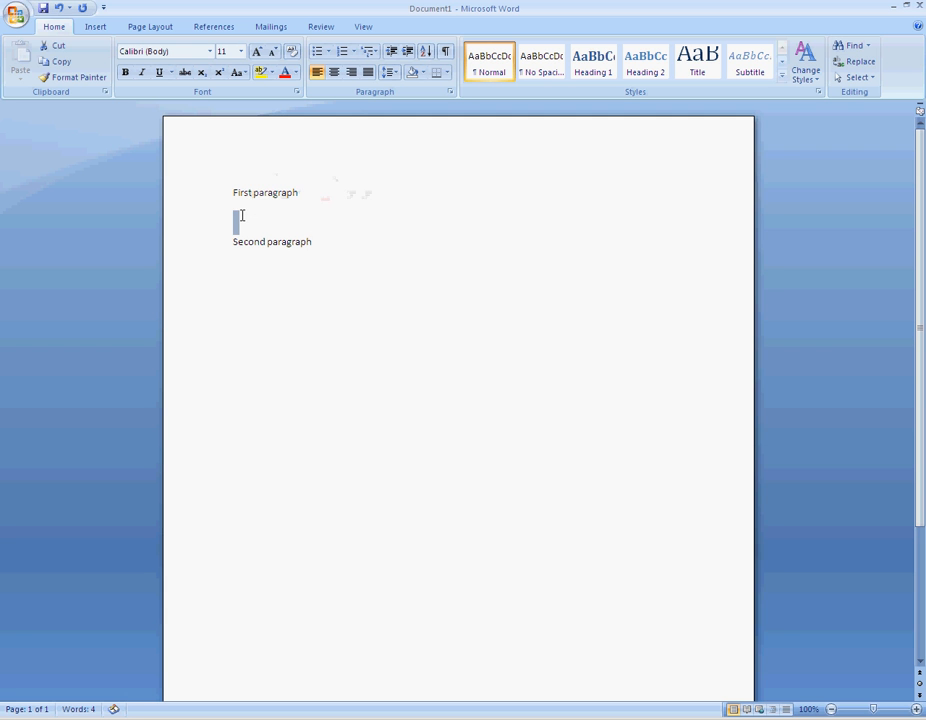
pyautogui.click(239, 215)
pyautogui.click(96, 28)
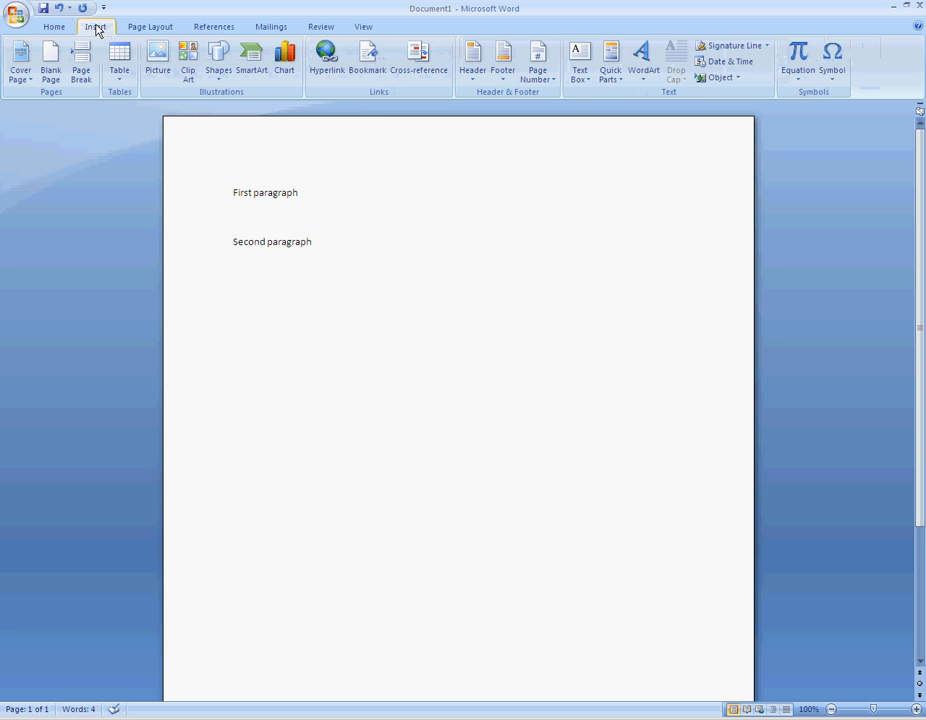
pyautogui.click(250, 66)
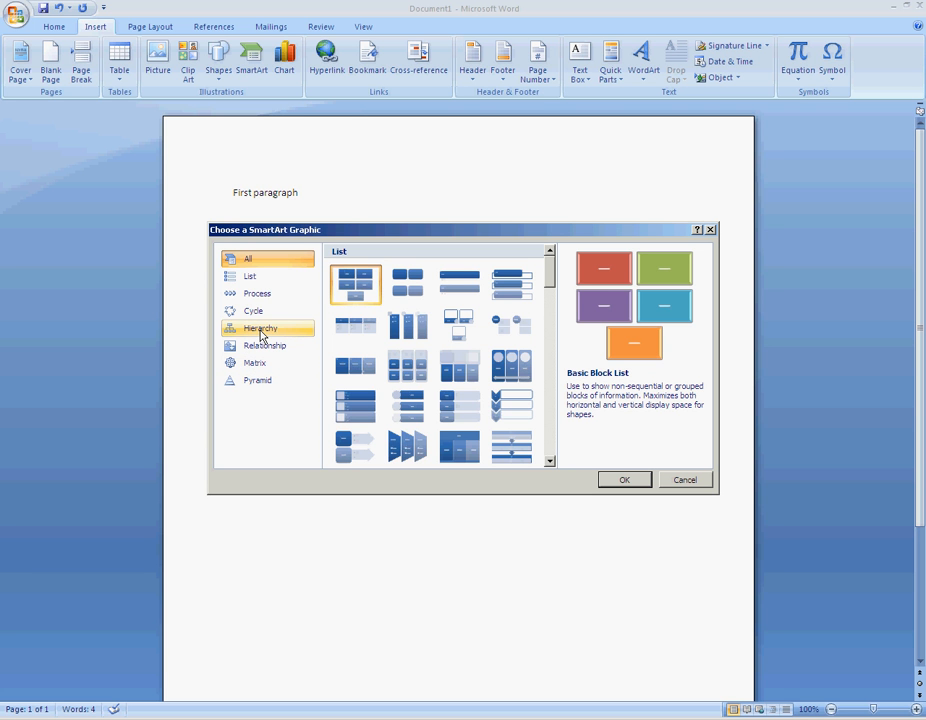
pyautogui.click(408, 325)
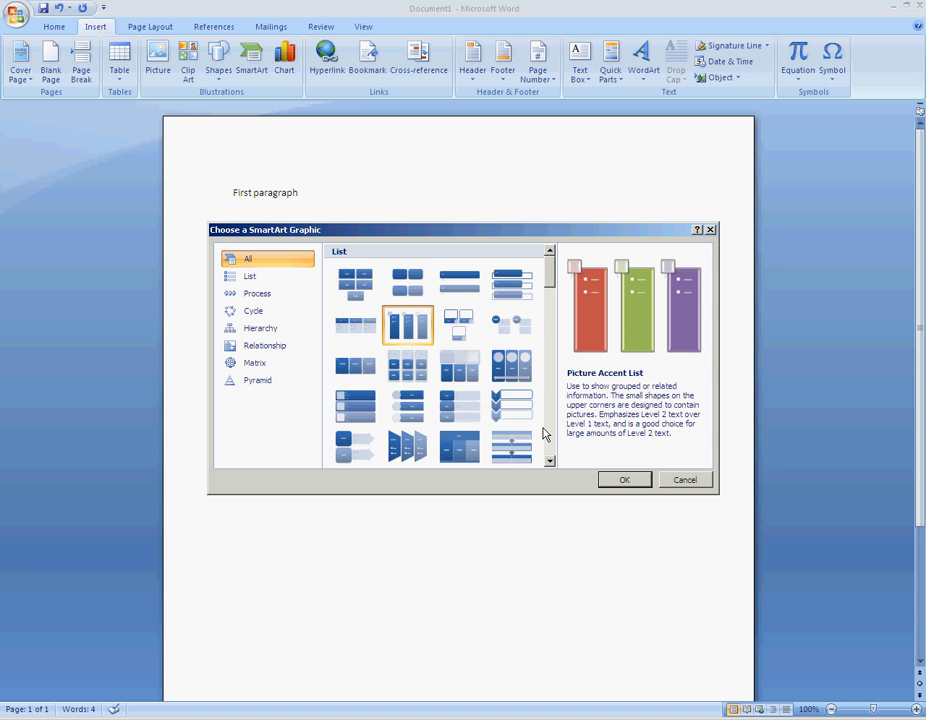
pyautogui.click(462, 366)
pyautogui.click(477, 410)
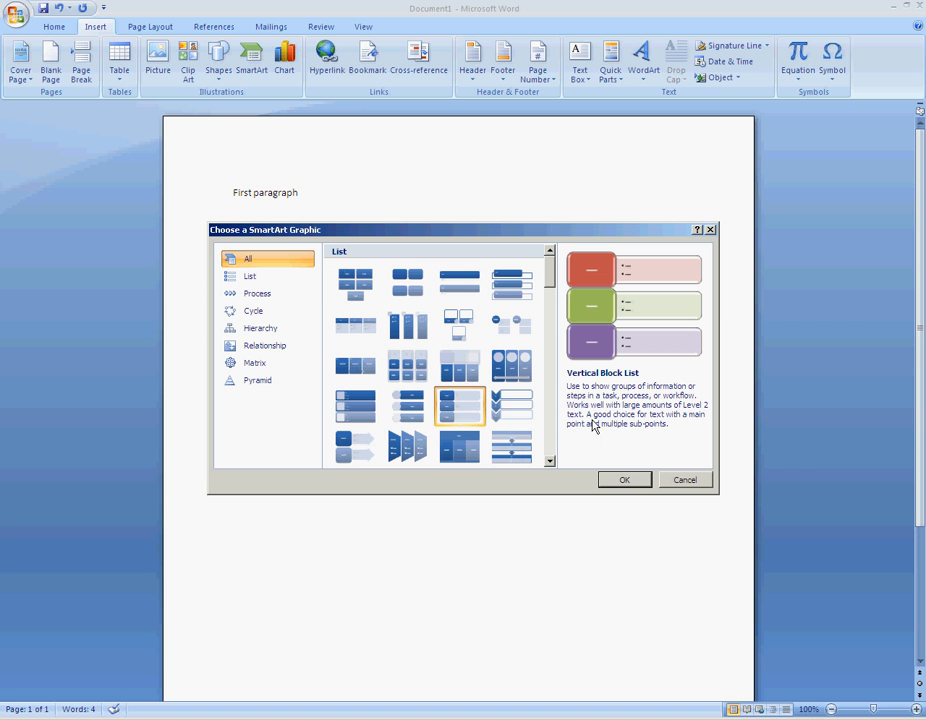
pyautogui.click(355, 407)
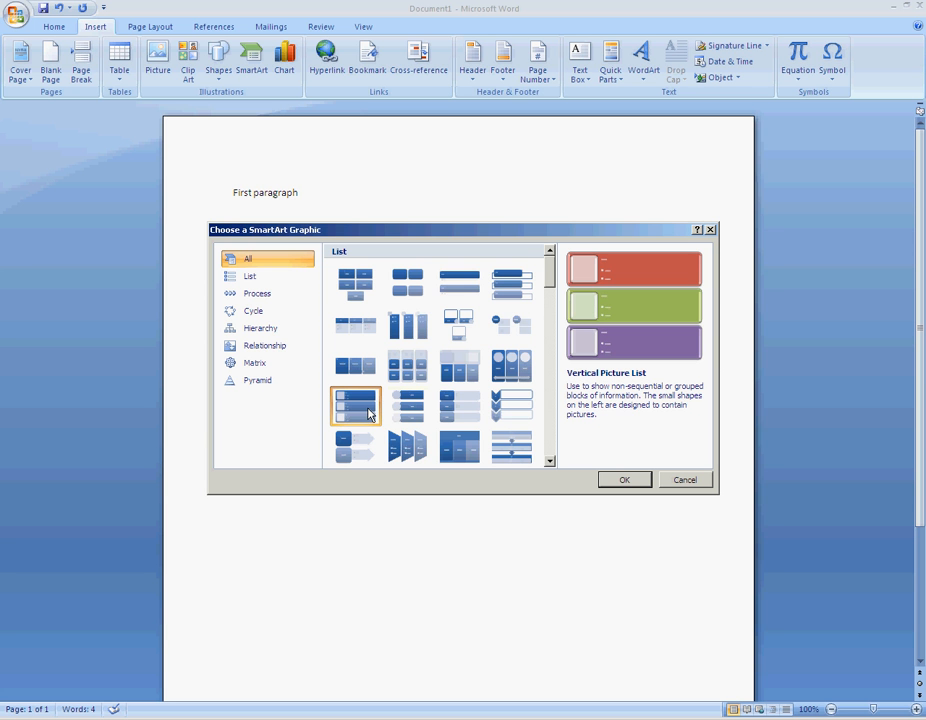
pyautogui.click(630, 482)
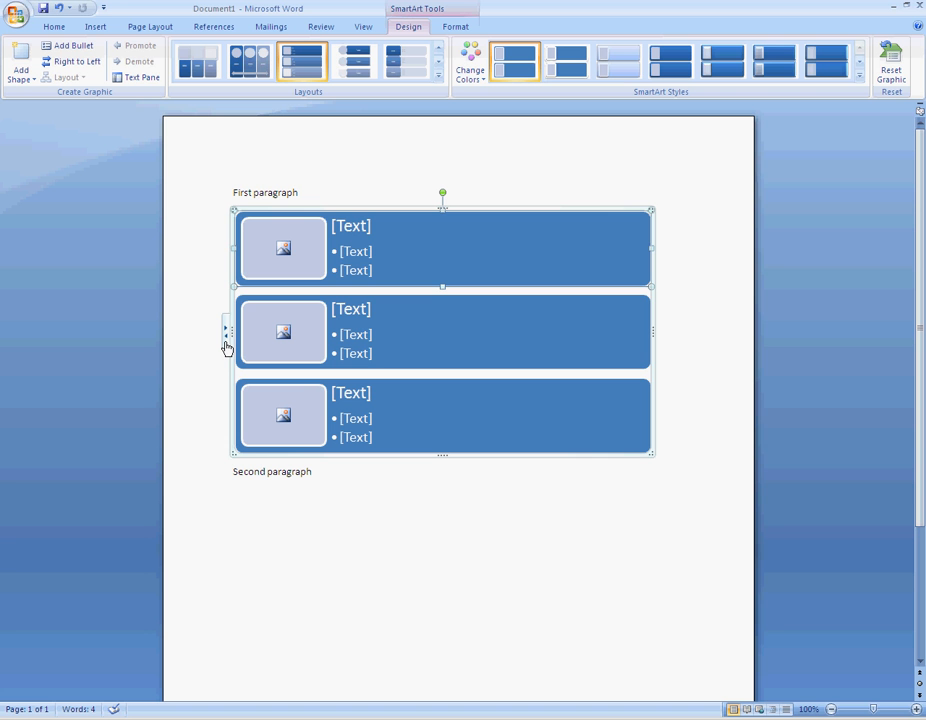
# Fill in the graphic's first entry with the heading "Doggy", a phone number and a street address as its bullets
pyautogui.click(226, 347)
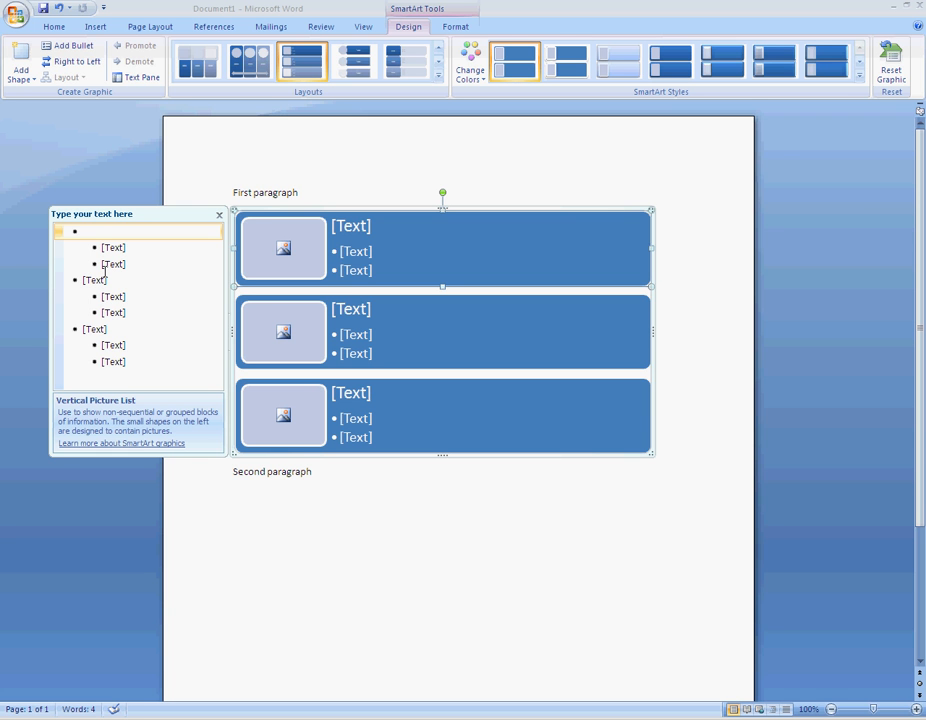
pyautogui.write('Do')
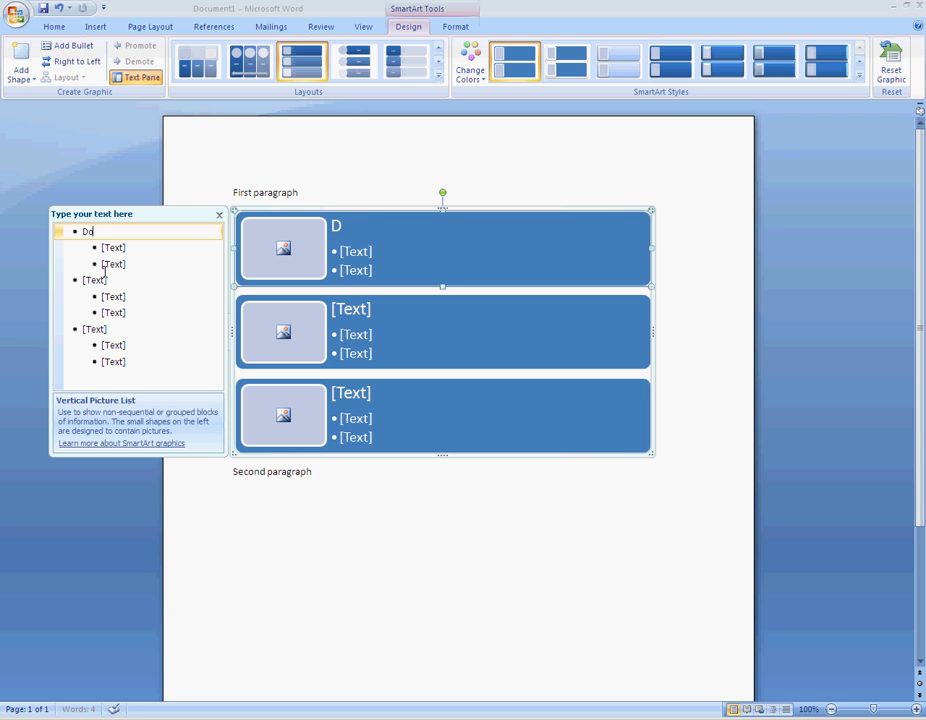
pyautogui.write('ggy')
pyautogui.press('Down')
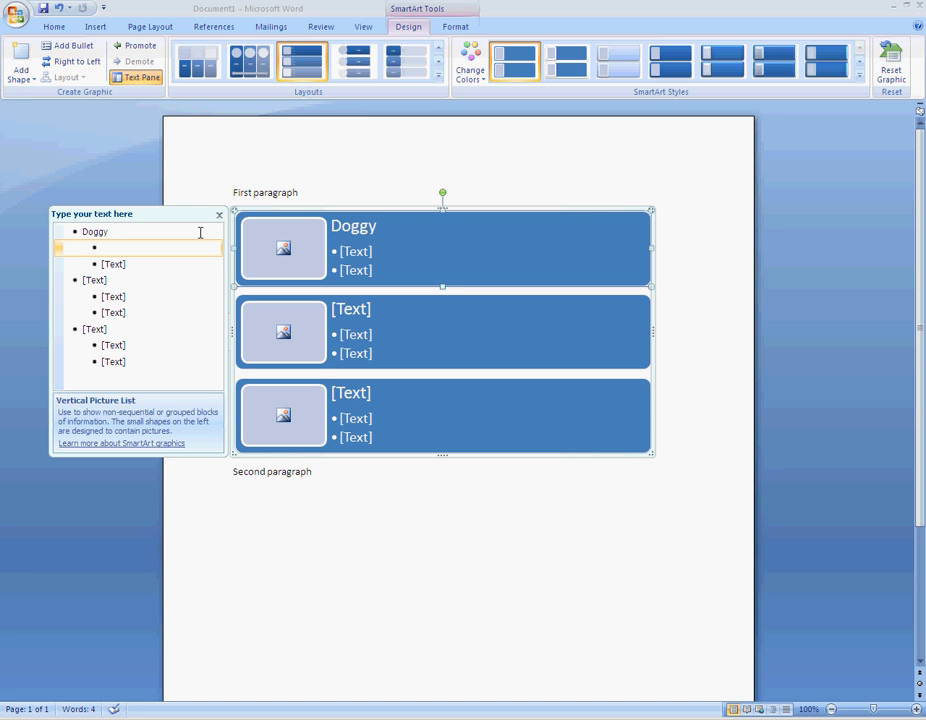
pyautogui.write('#333-333-3333')
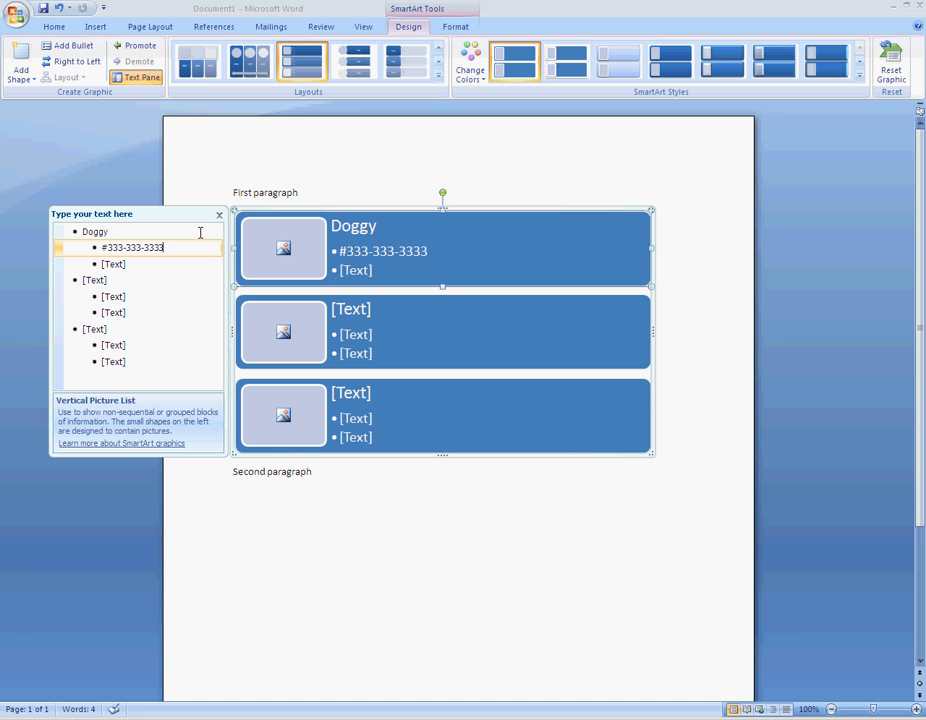
pyautogui.press('Down')
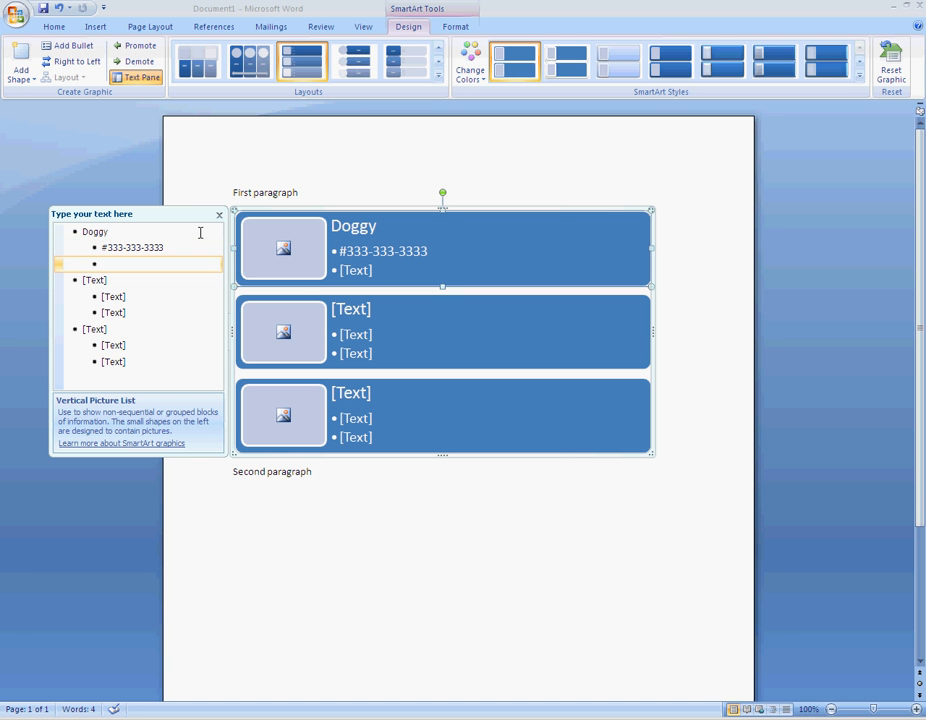
pyautogui.write('123 Hill Rd')
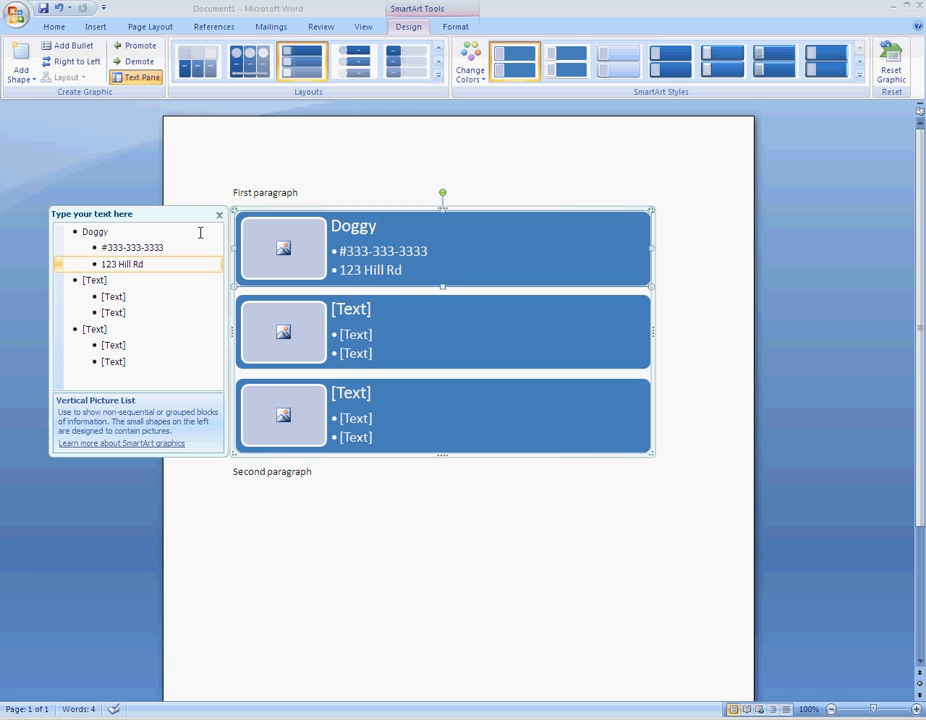
# Fill in the second entry with the heading "Cat" and the same phone number and street address as its bullets
pyautogui.press('Down')
pyautogui.write('Cat')
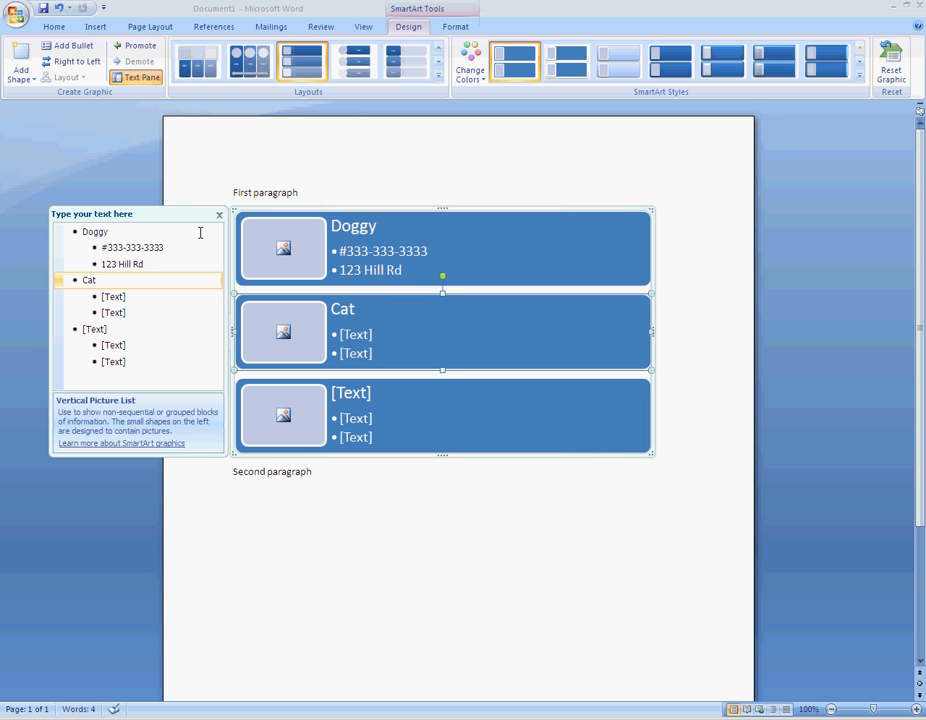
pyautogui.press('Down')
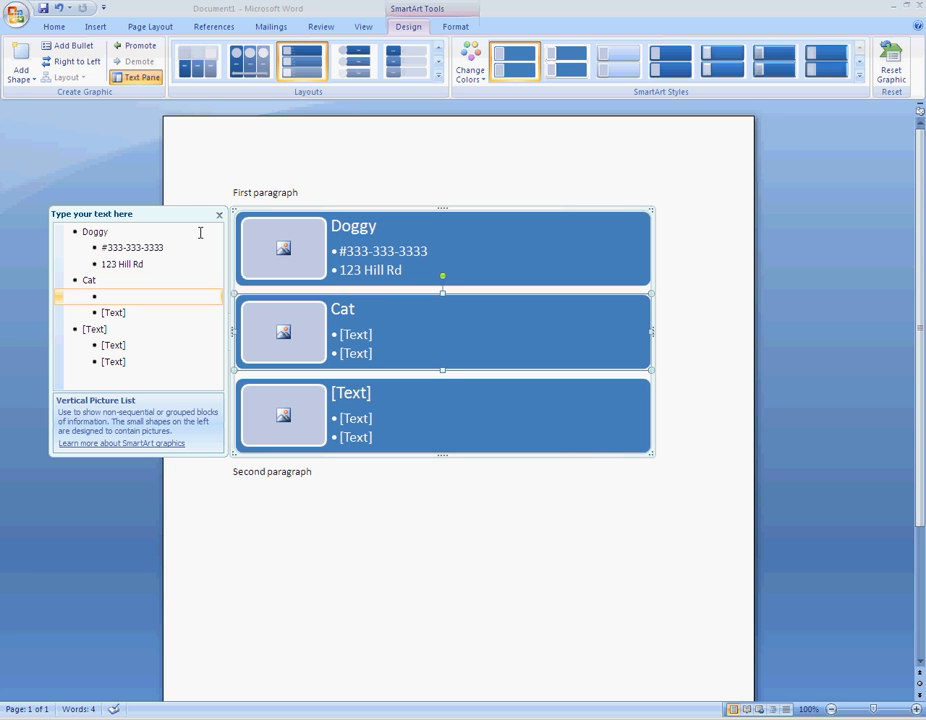
pyautogui.write('#333-333')
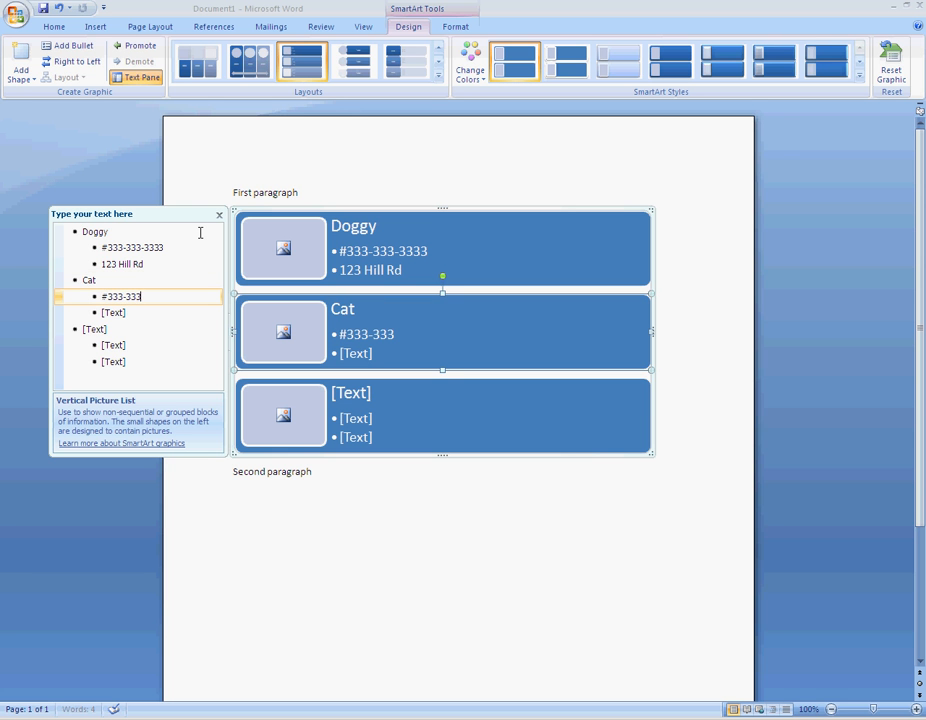
pyautogui.write('-3333')
pyautogui.press('Down')
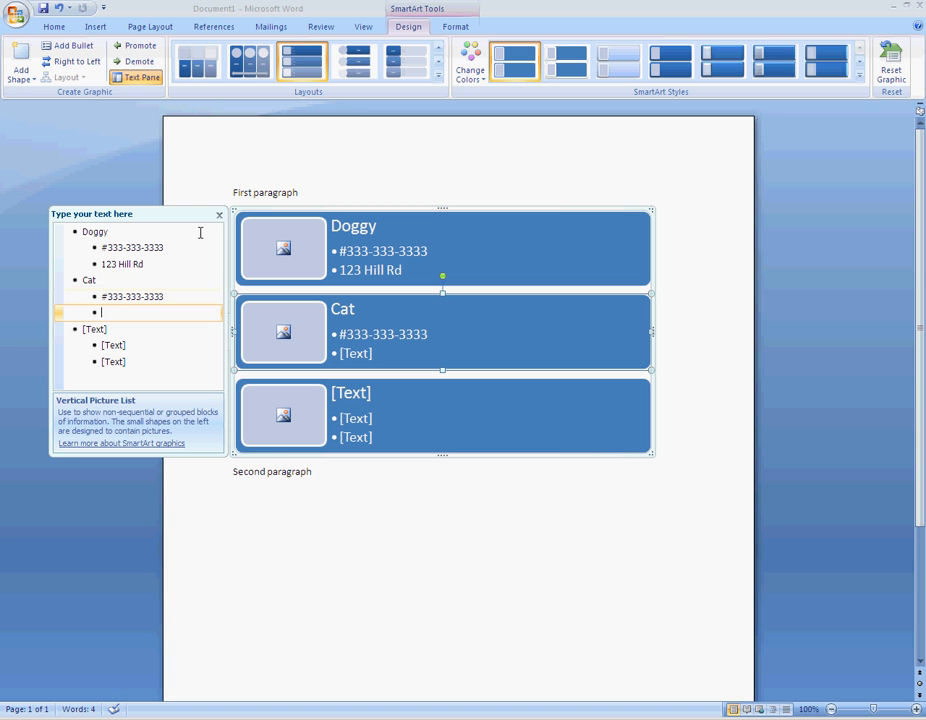
pyautogui.write("'")
pyautogui.press('BackSpace')
pyautogui.write('123 ZH')
pyautogui.press('BackSpace')
pyautogui.press('BackSpace')
pyautogui.write('Hill Rd')
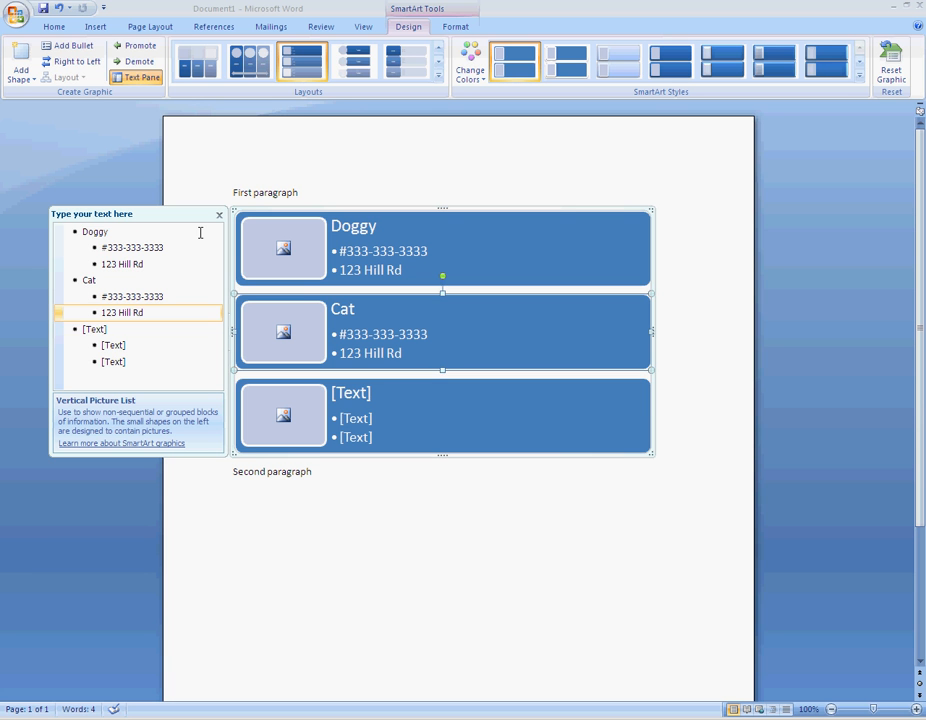
# Fill in the third entry with the heading "Horsey" and the same phone number and street address, then deselect the graphic
pyautogui.press('Down')
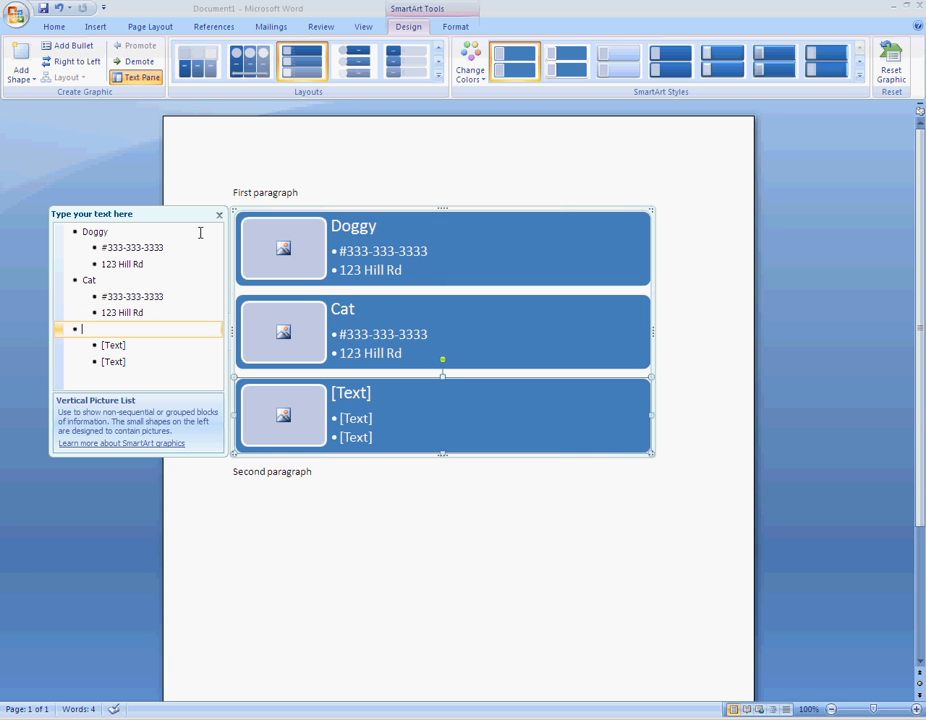
pyautogui.write('Horsey')
pyautogui.press('Down')
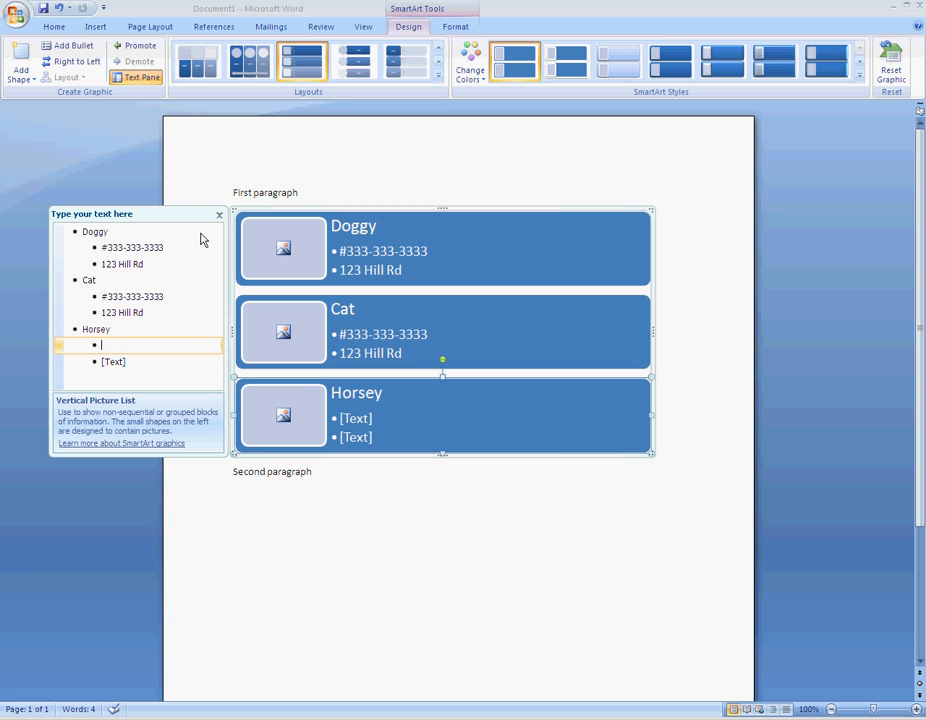
pyautogui.write('#333-333-3333')
pyautogui.press('Down')
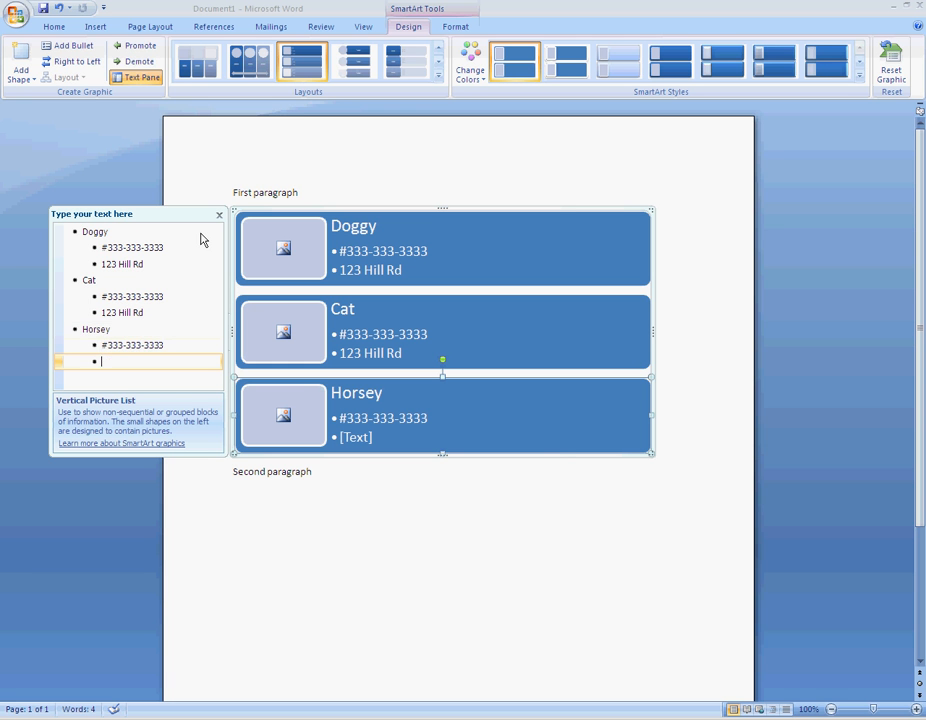
pyautogui.write('123 Hill Rd')
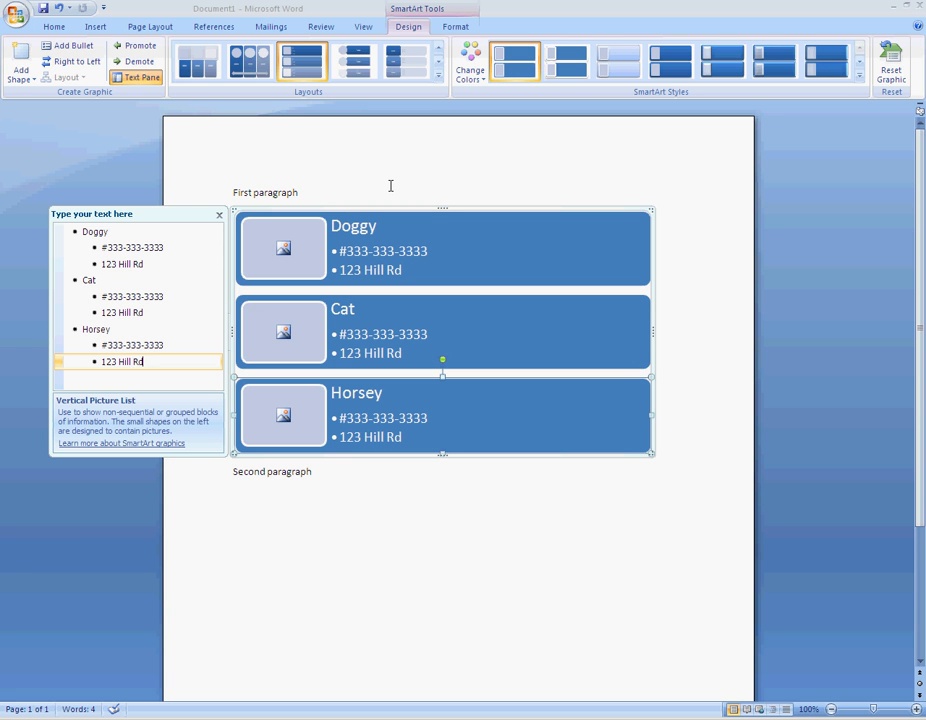
pyautogui.press('Escape')
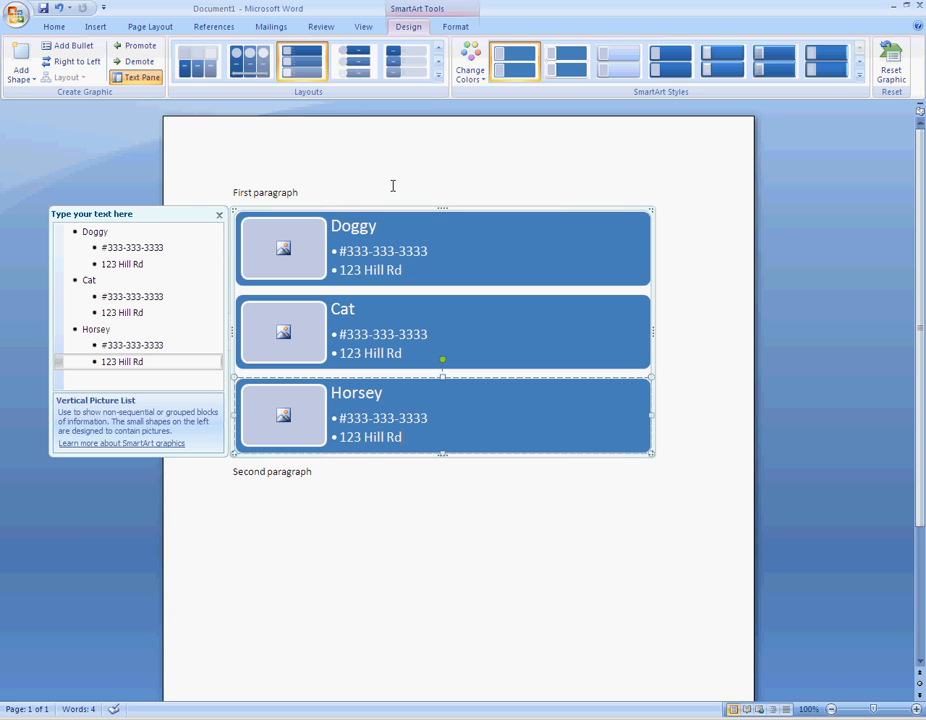
pyautogui.click(358, 196)
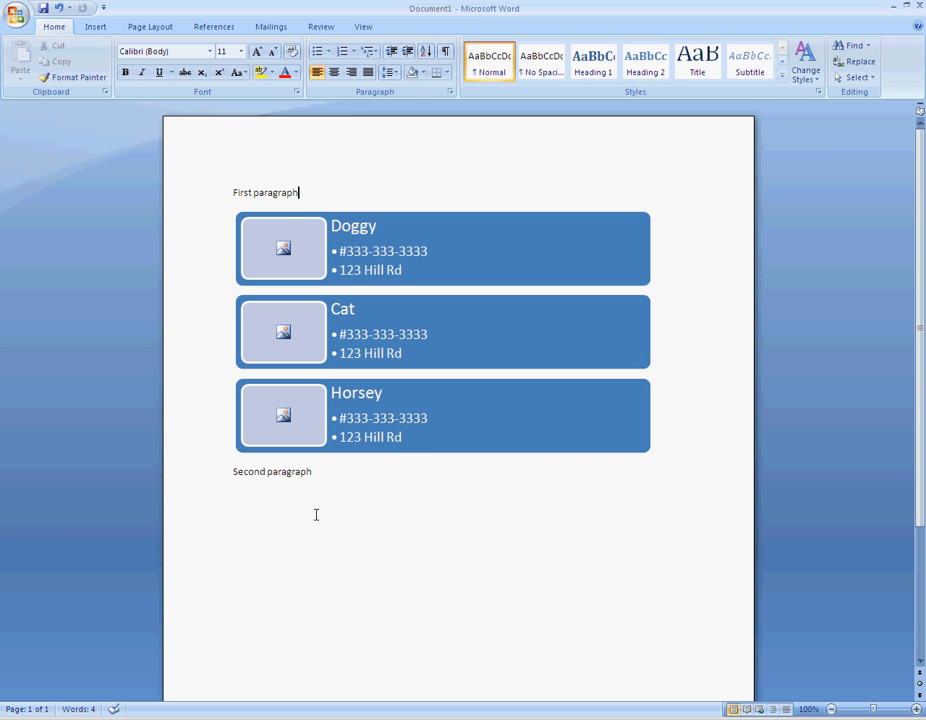
pyautogui.click(283, 254)
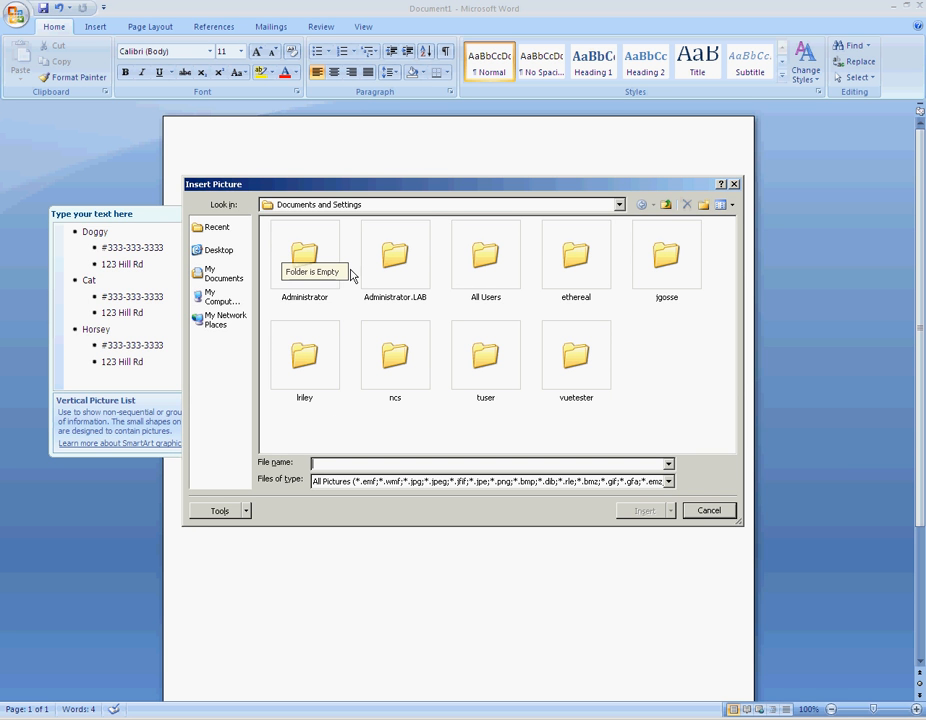
pyautogui.click(704, 511)
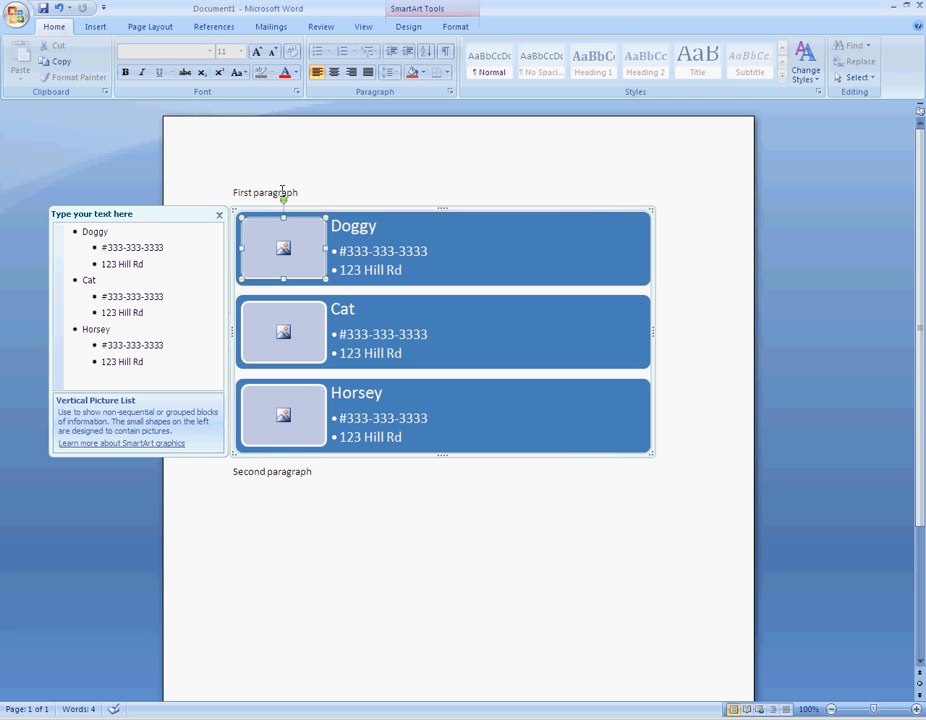
pyautogui.click(252, 190)
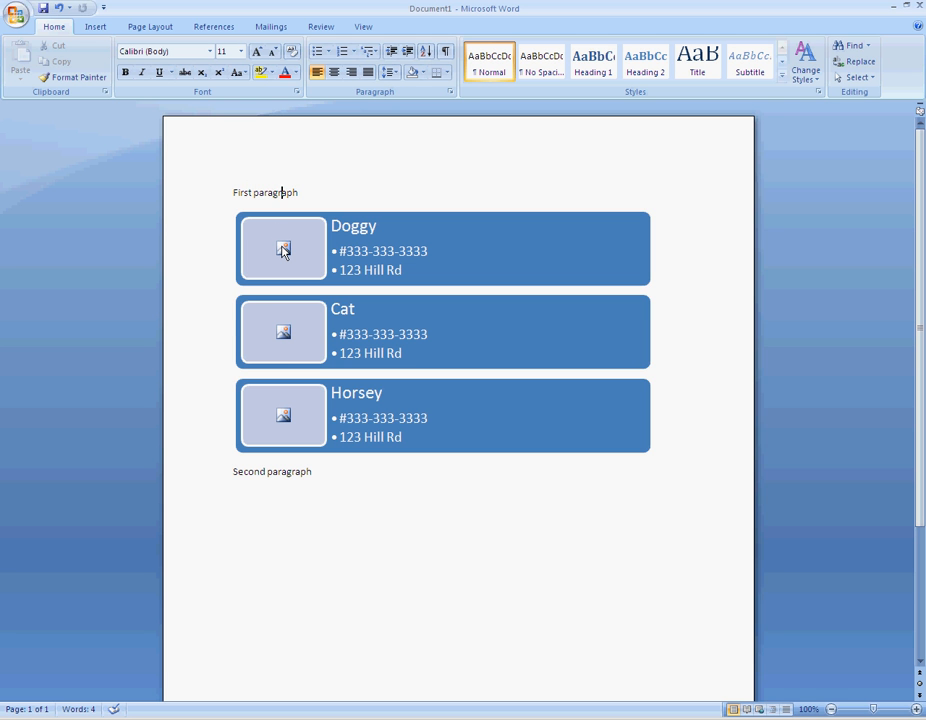
# Insert dog-best-friend-1.jpg from the My Pictures folder into the Doggy entry's picture placeholder
pyautogui.click(283, 251)
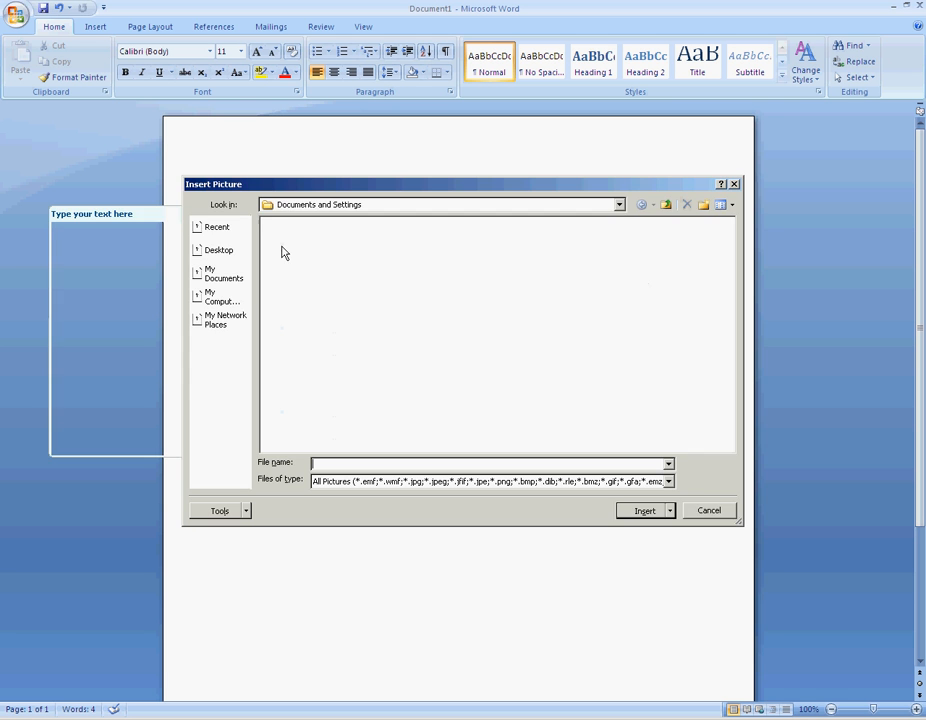
pyautogui.click(226, 275)
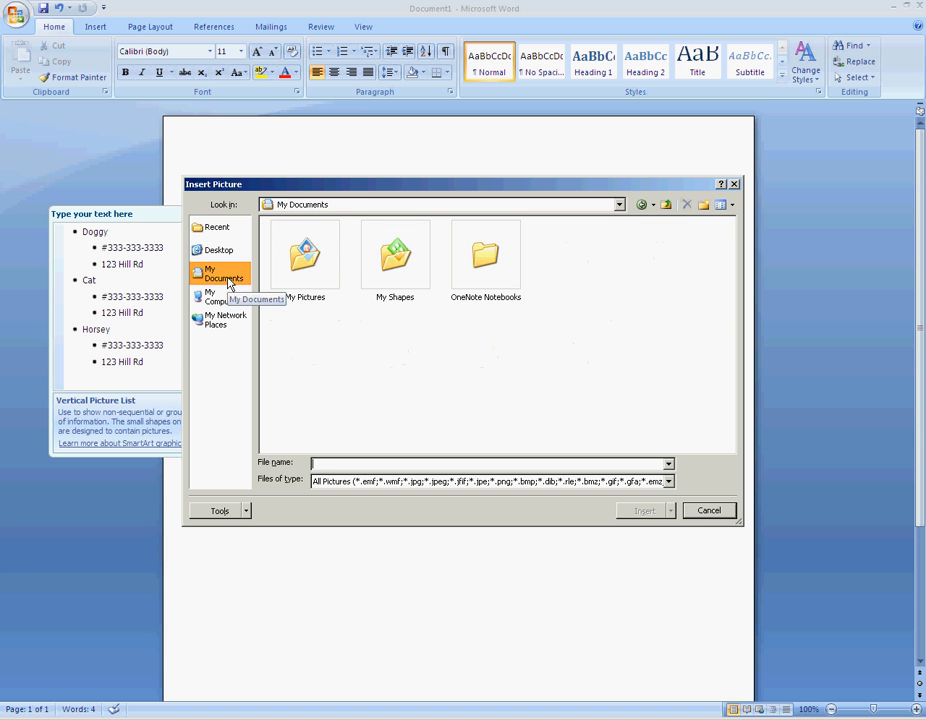
pyautogui.click(297, 262)
pyautogui.doubleClick(297, 262)
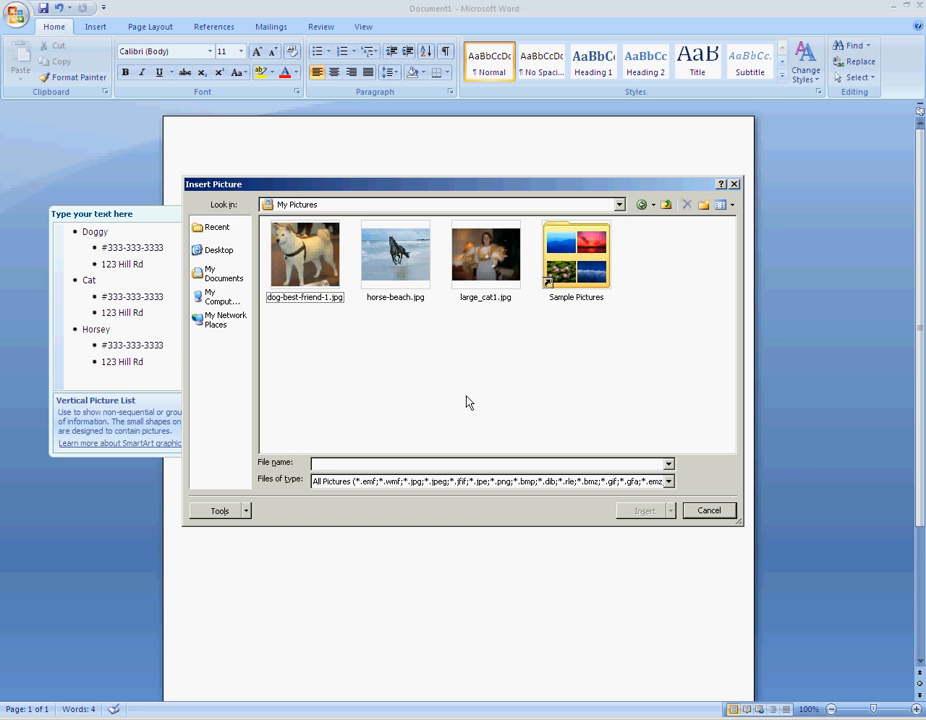
pyautogui.click(288, 266)
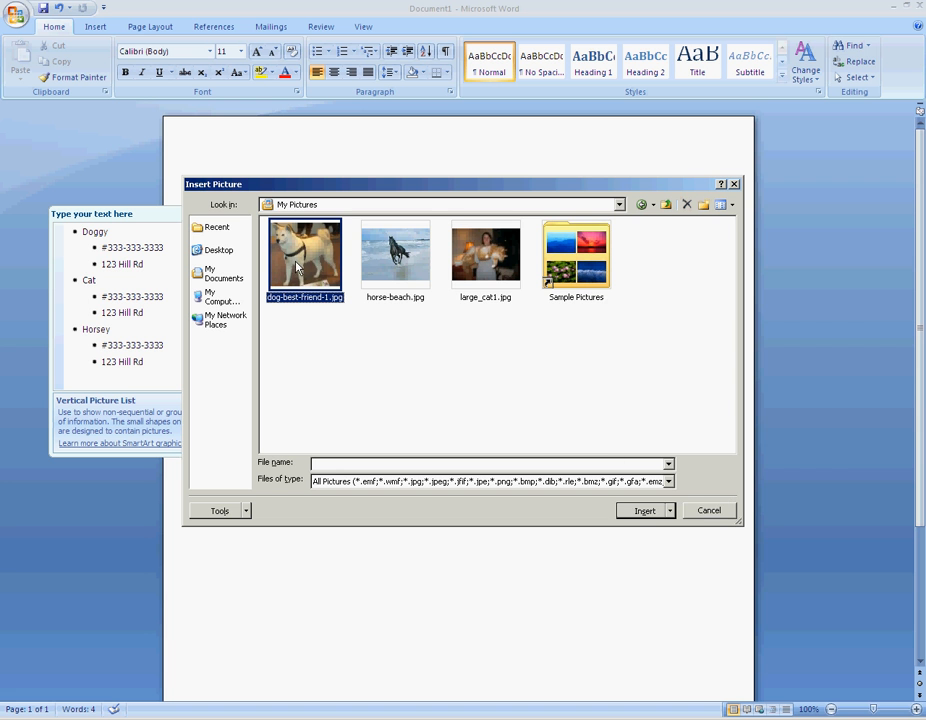
pyautogui.click(645, 512)
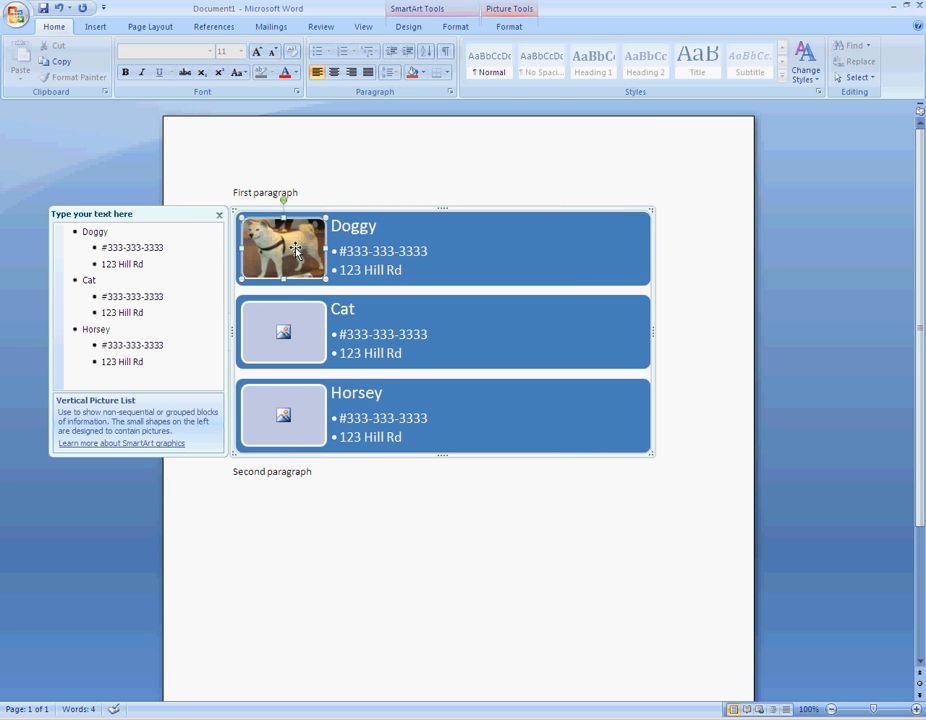
# Insert large_cat1.jpg into the Cat entry's picture placeholder
pyautogui.click(289, 332)
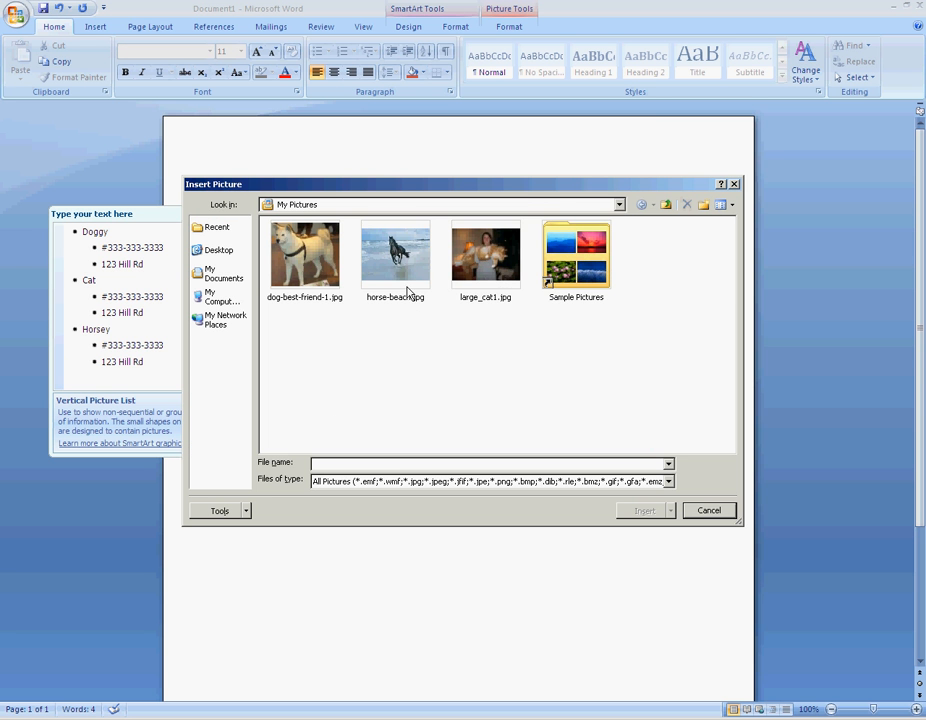
pyautogui.click(484, 262)
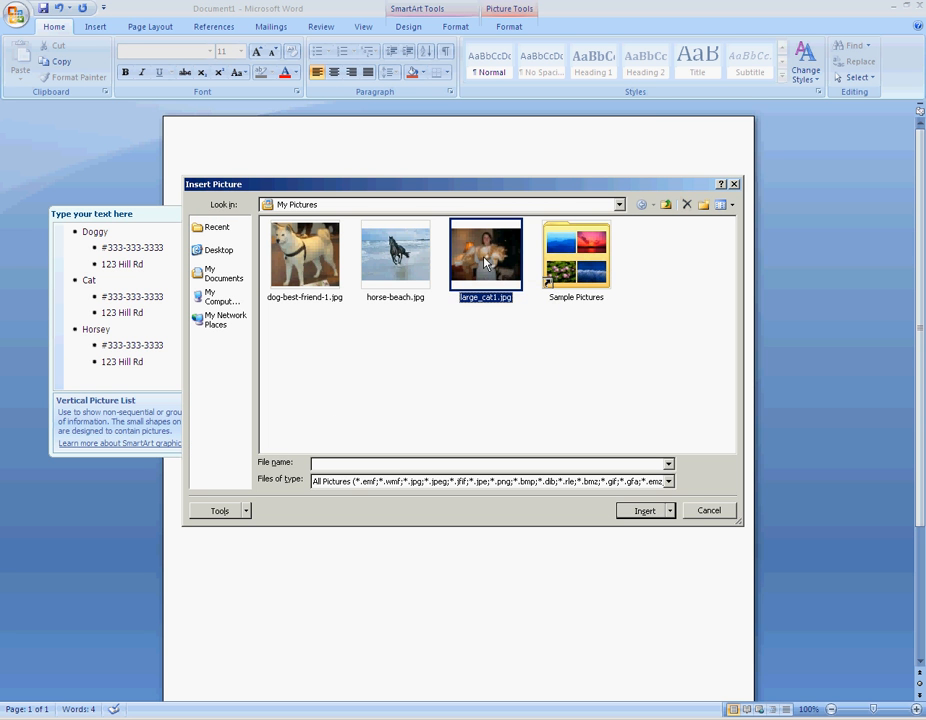
pyautogui.click(644, 512)
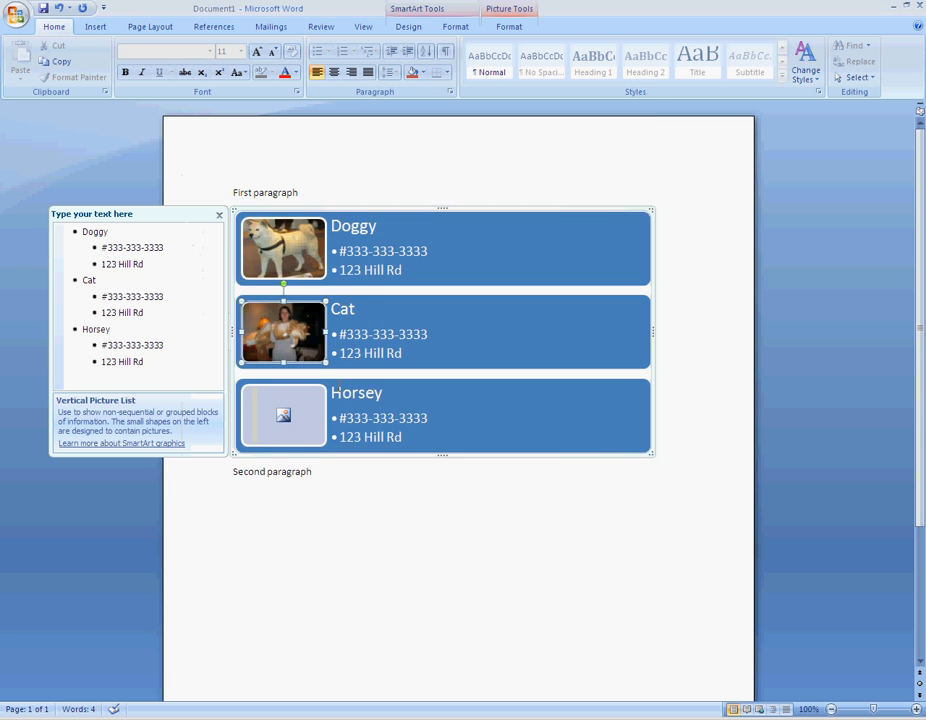
# Insert horse-beach.jpg into the Horsey entry's picture placeholder, then deselect the graphic
pyautogui.click(273, 405)
pyautogui.click(280, 410)
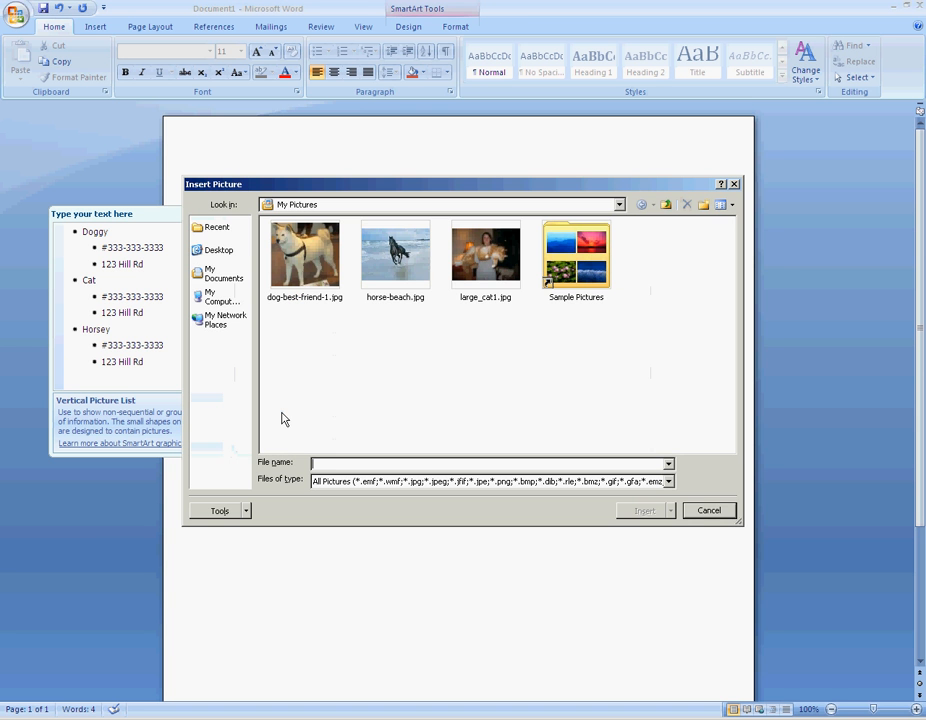
pyautogui.click(428, 254)
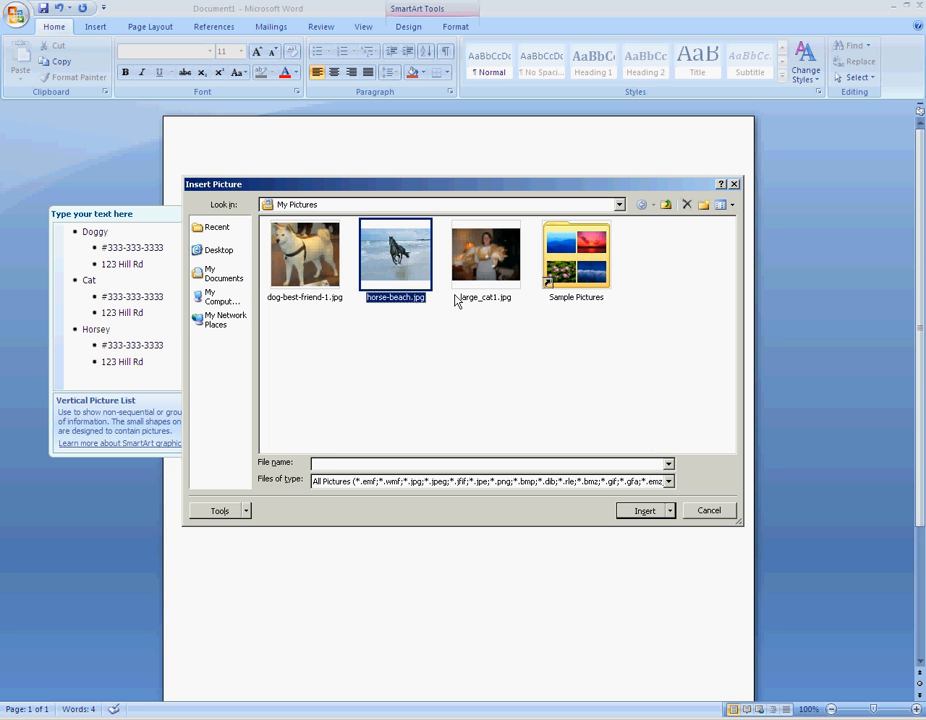
pyautogui.click(645, 510)
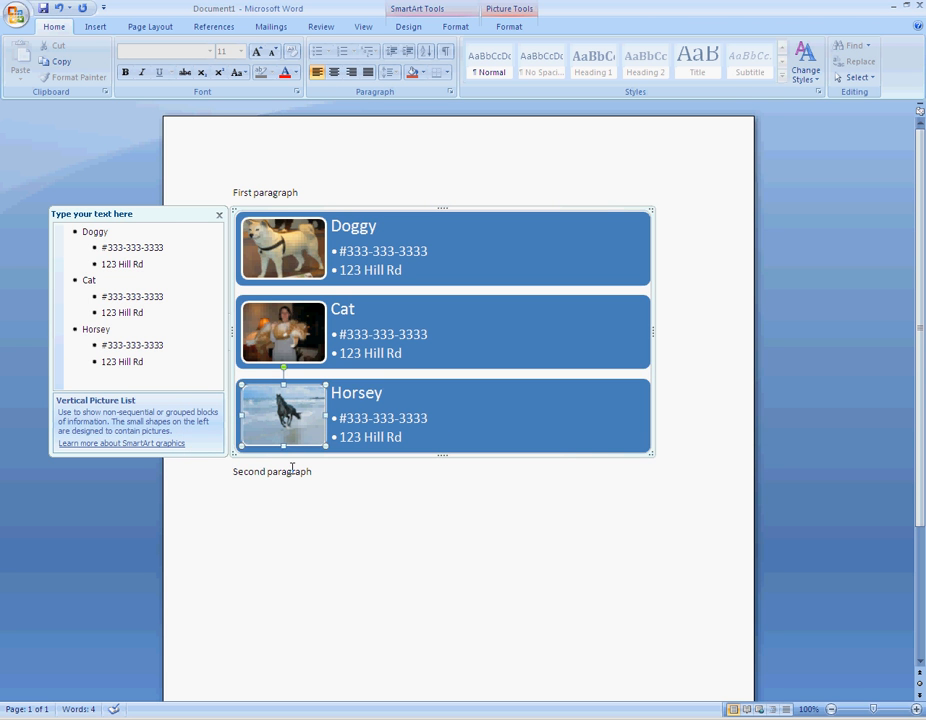
pyautogui.click(292, 468)
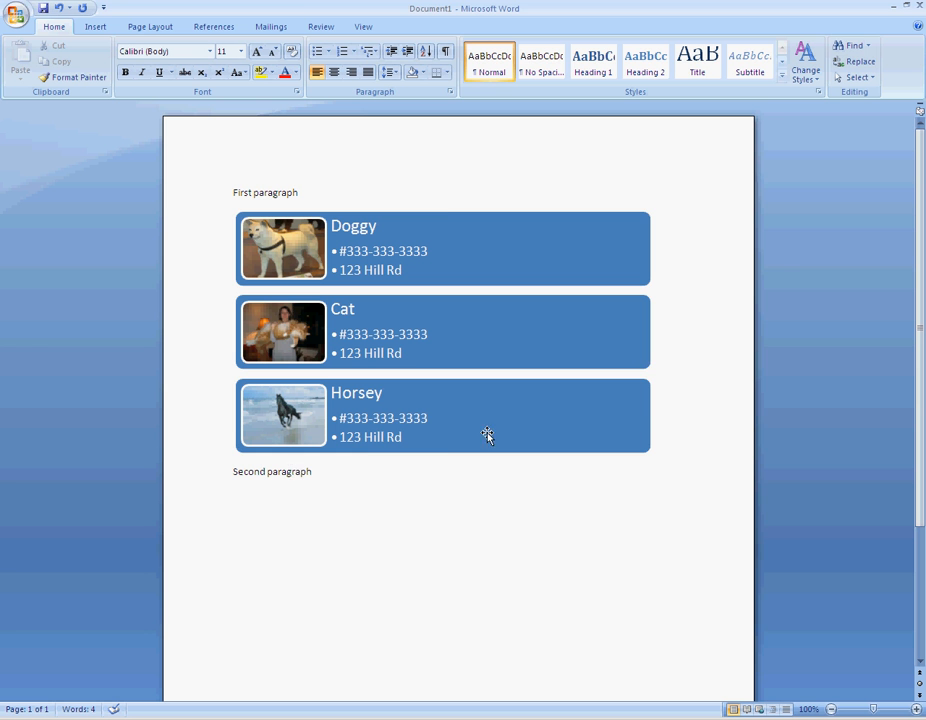
pyautogui.click(368, 392)
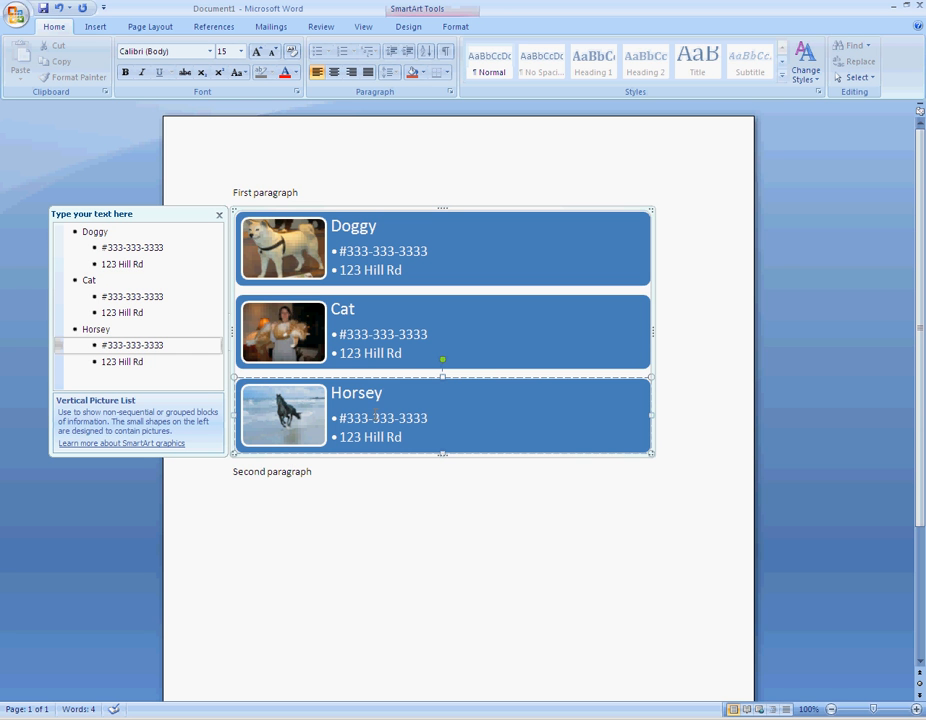
pyautogui.click(330, 340)
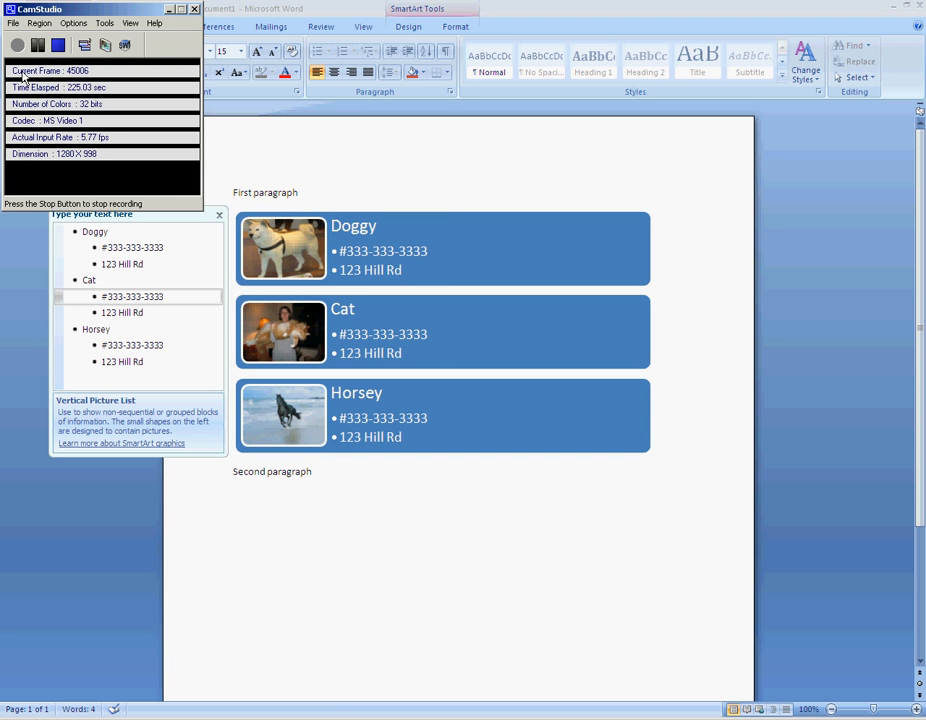
pyautogui.click(268, 12)
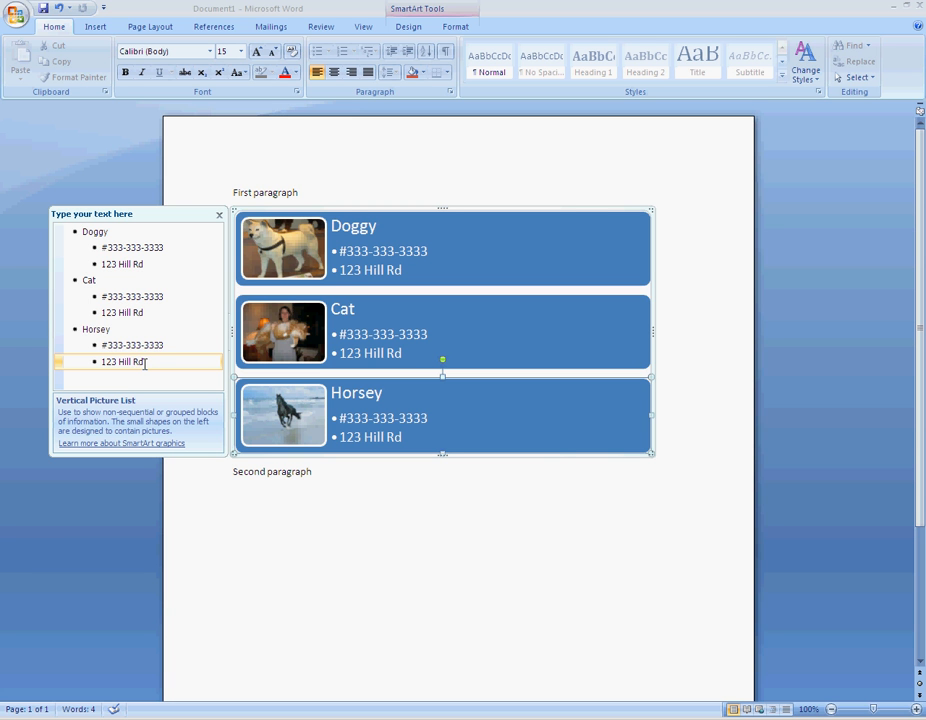
# Try adding a fourth top-level entry with the heading "Skunk" below the Horsey entry, and delete it again
pyautogui.press('Return')
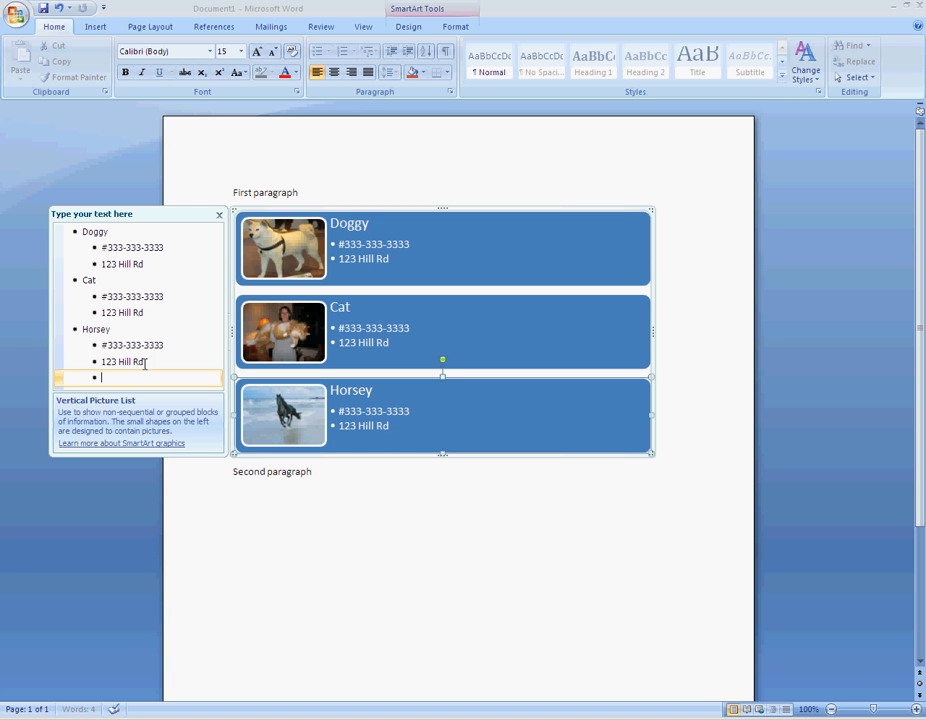
pyautogui.hotkey('shift', 'Tab')
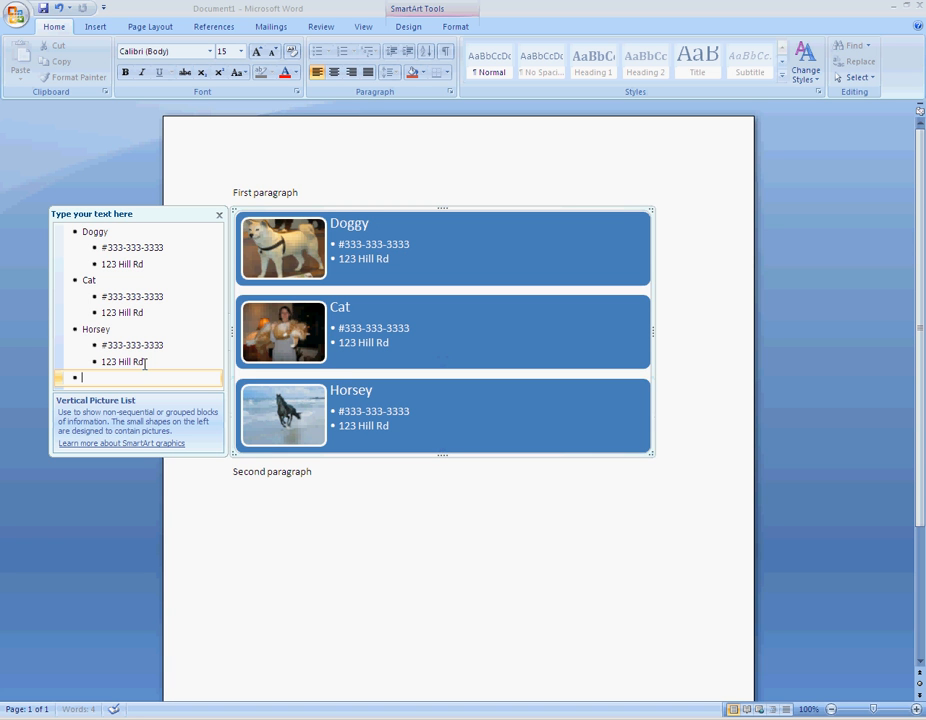
pyautogui.write('S')
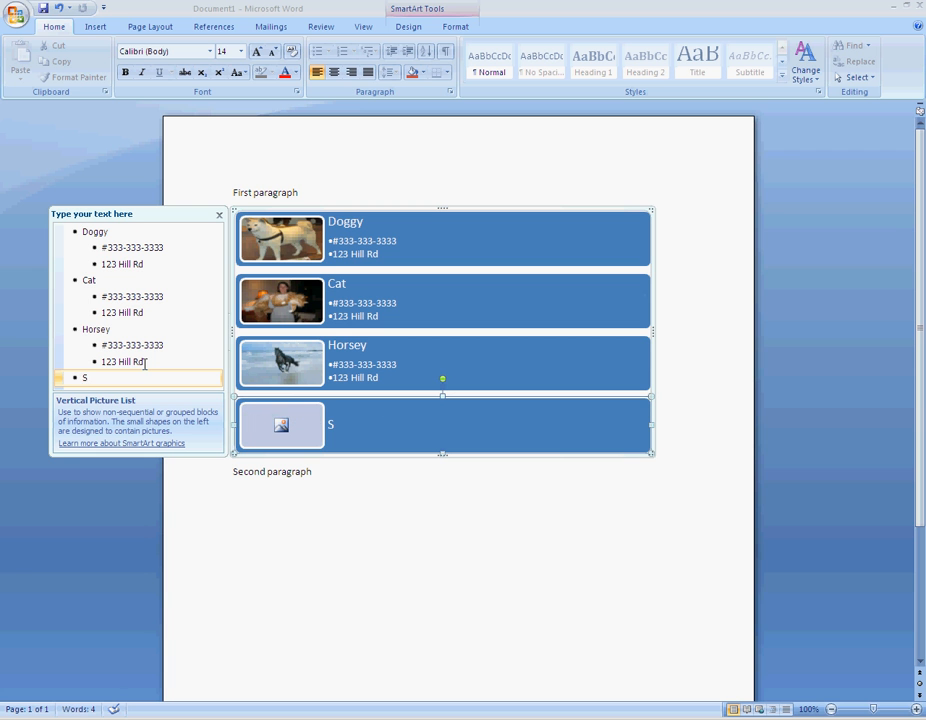
pyautogui.write('kunk')
pyautogui.press('BackSpace')
pyautogui.press('BackSpace')
pyautogui.press('BackSpace')
pyautogui.press('BackSpace')
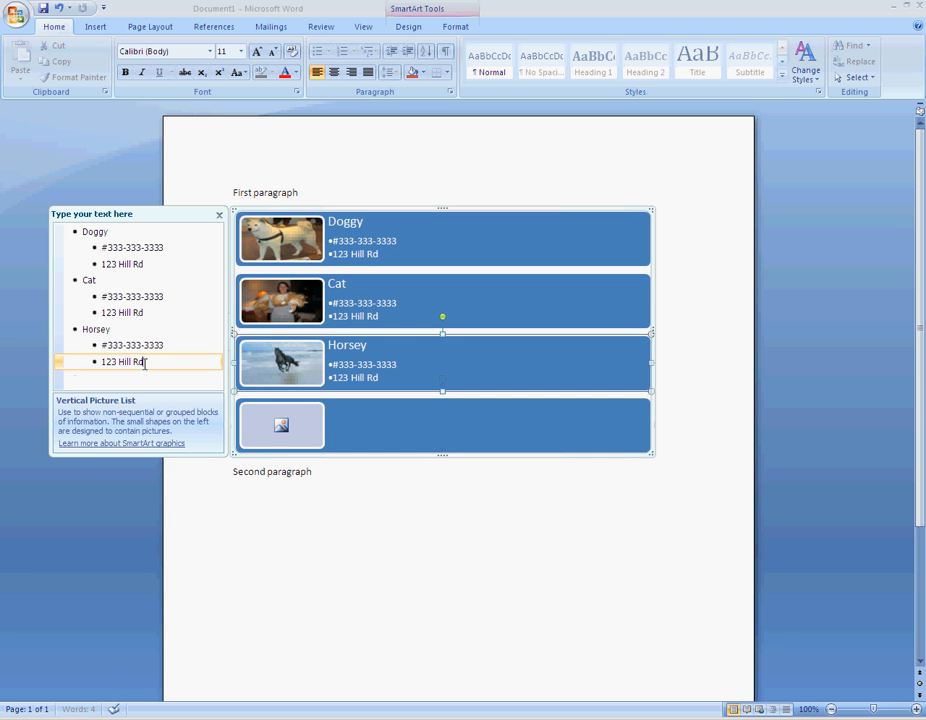
# Try the Vertical Picture Accent List and Vertical Block List layouts on the graphic, returning to Vertical Picture List each time
pyautogui.click(410, 28)
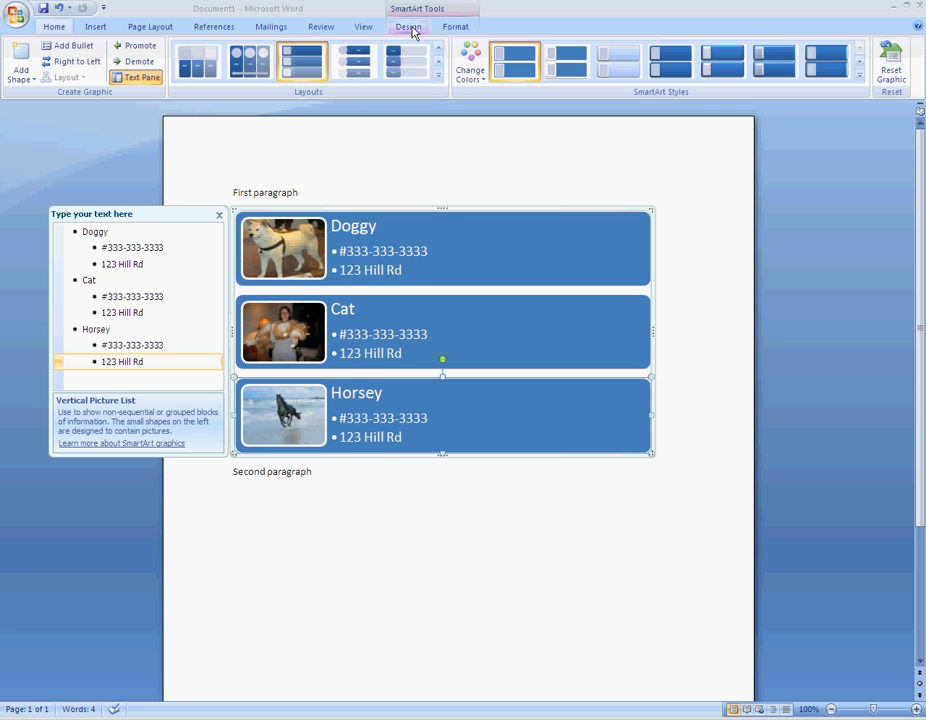
pyautogui.click(358, 63)
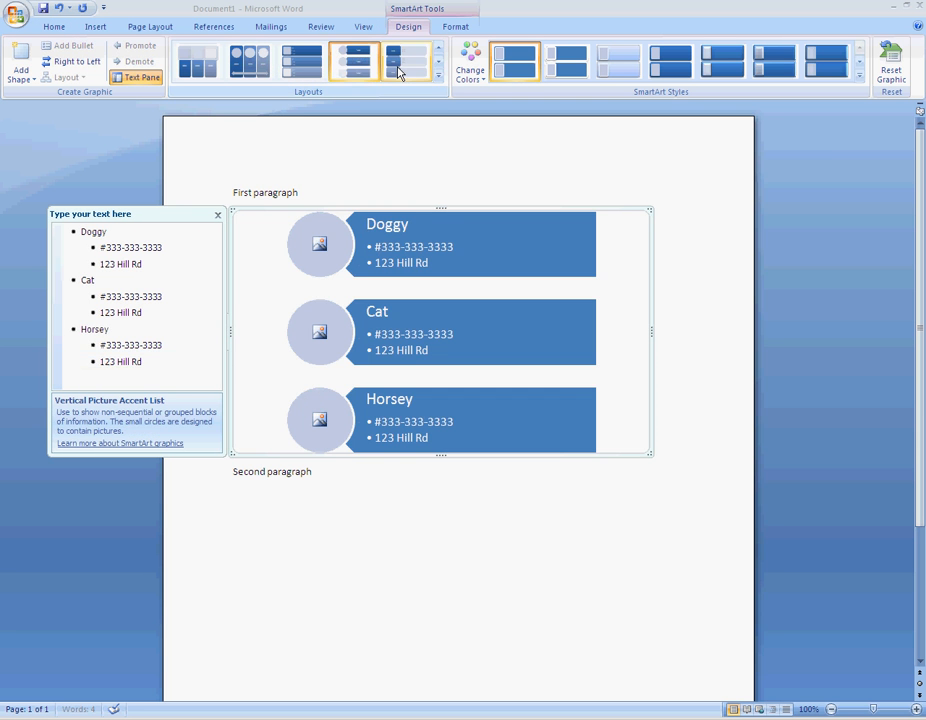
pyautogui.click(305, 68)
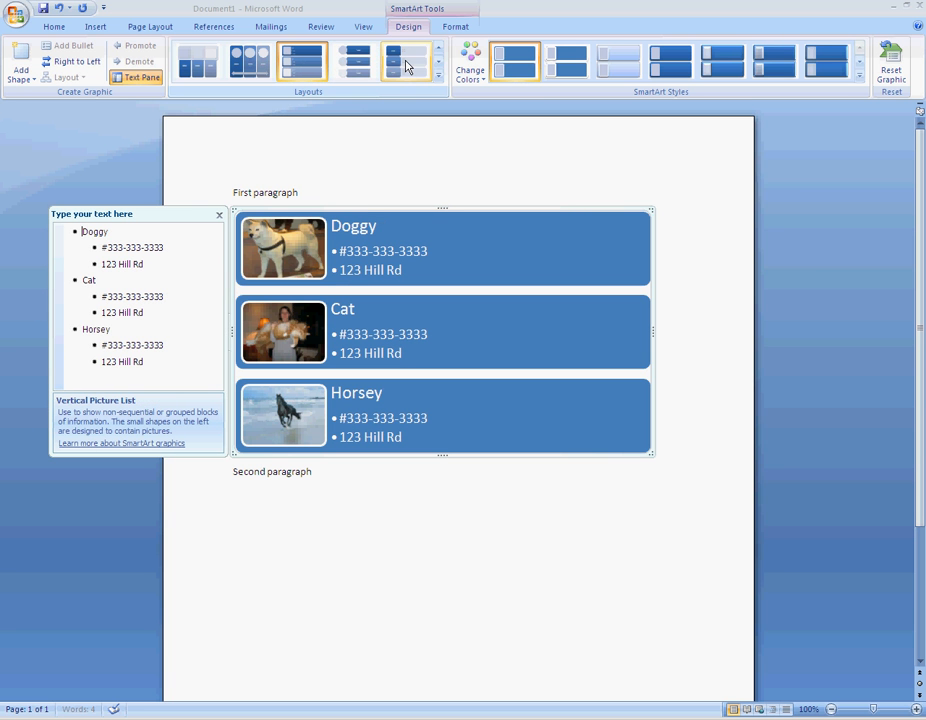
pyautogui.click(407, 67)
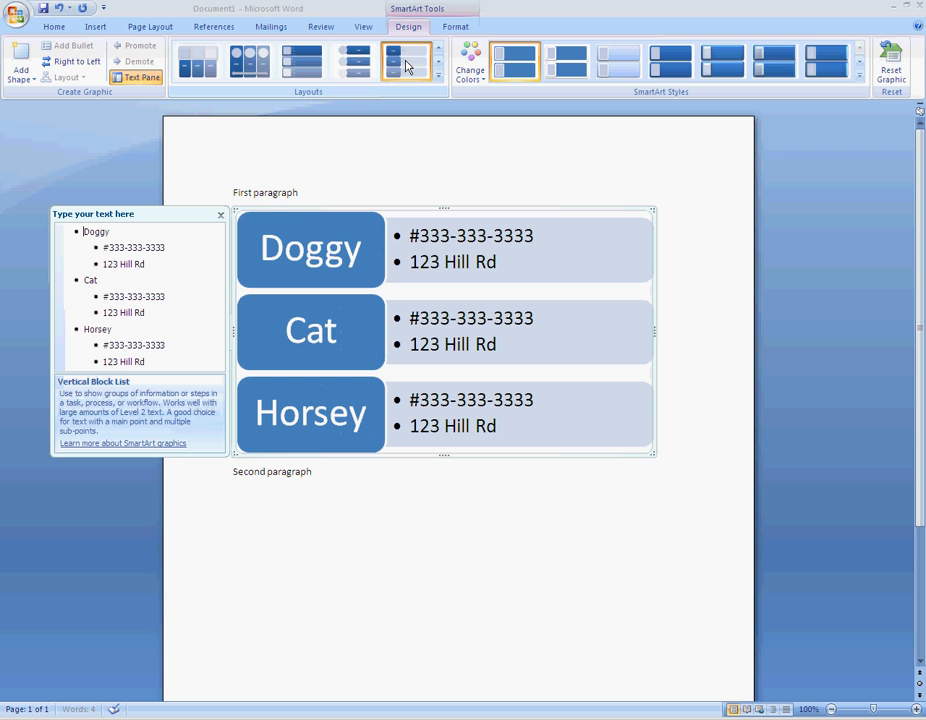
pyautogui.click(295, 68)
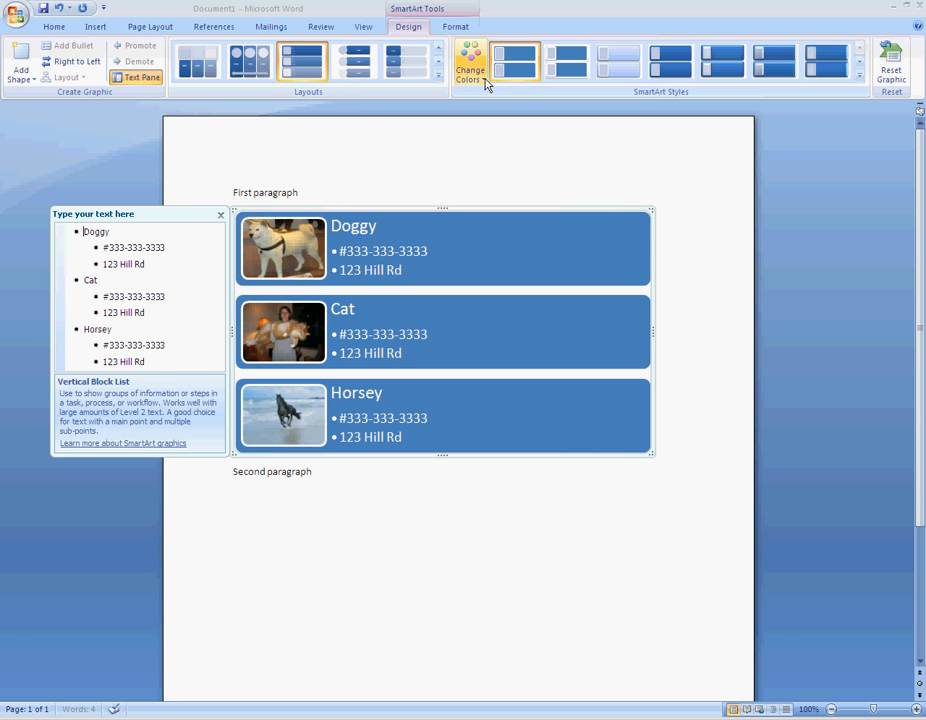
# Recolor the SmartArt graphic with the second Colorful scheme in red, gold and green, and apply a beveled 3-D perspective style
pyautogui.click(484, 85)
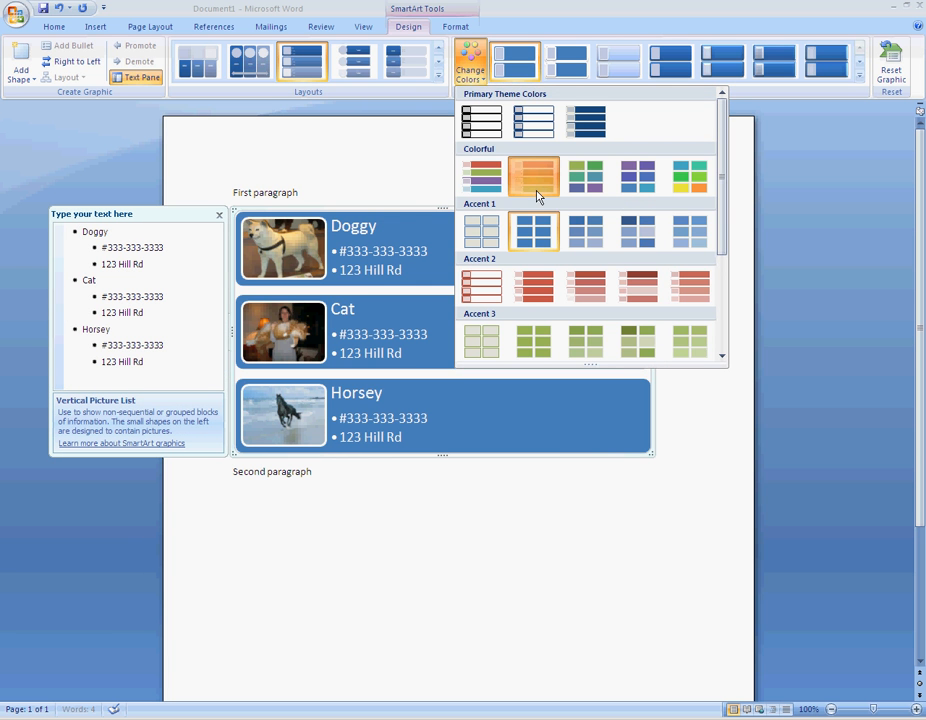
pyautogui.click(535, 186)
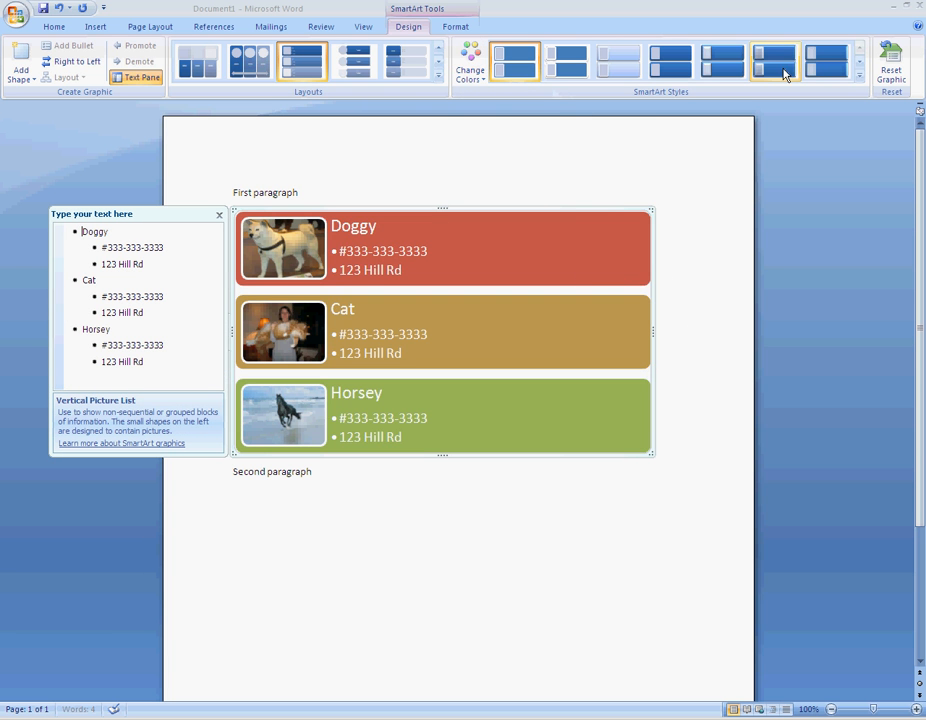
pyautogui.click(860, 63)
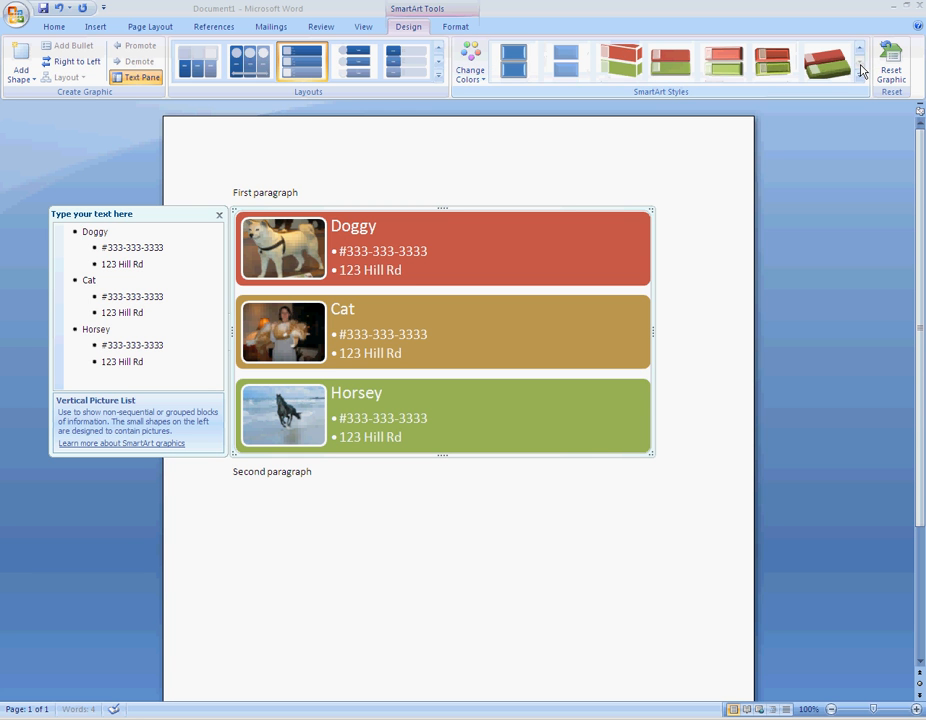
pyautogui.click(724, 78)
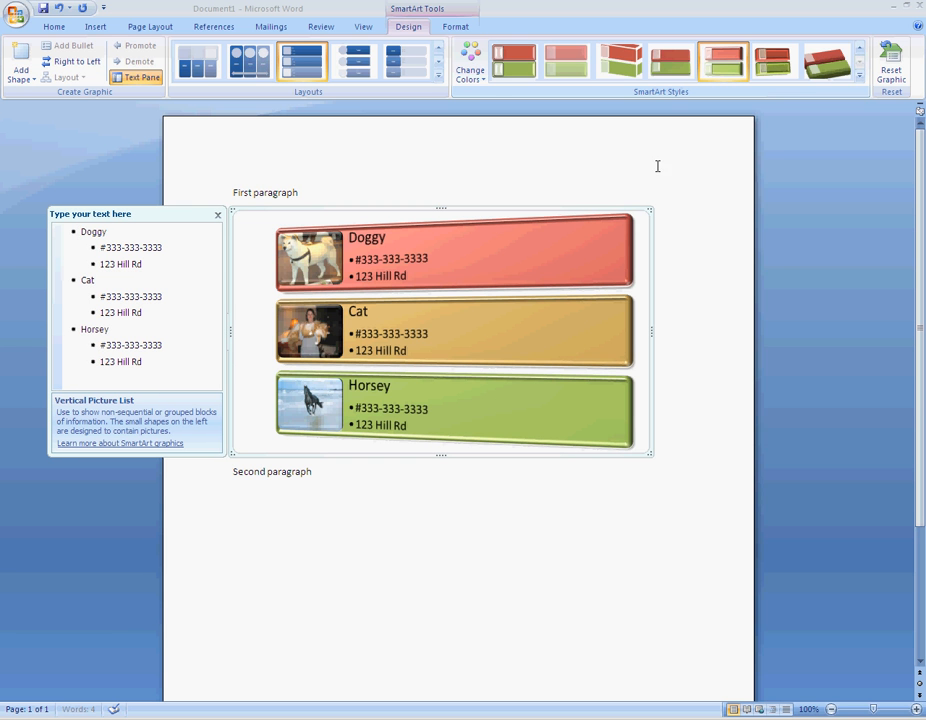
# Close the SmartArt text pane and deselect the graphic by placing the cursor at the end of "Second paragraph"
pyautogui.click(217, 215)
pyautogui.click(311, 473)
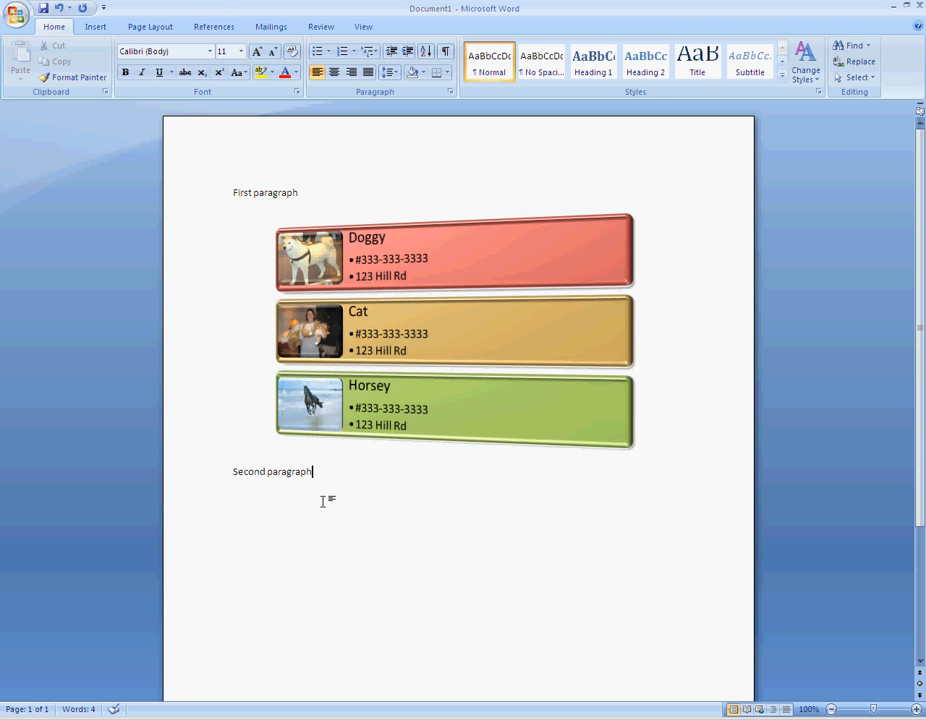
pyautogui.click(387, 719)
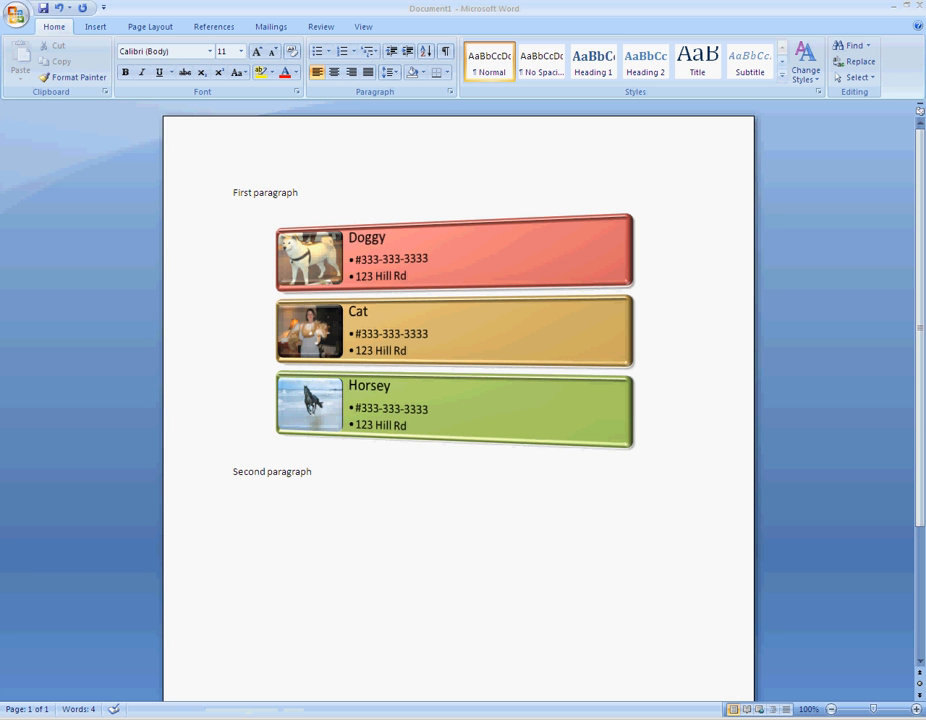